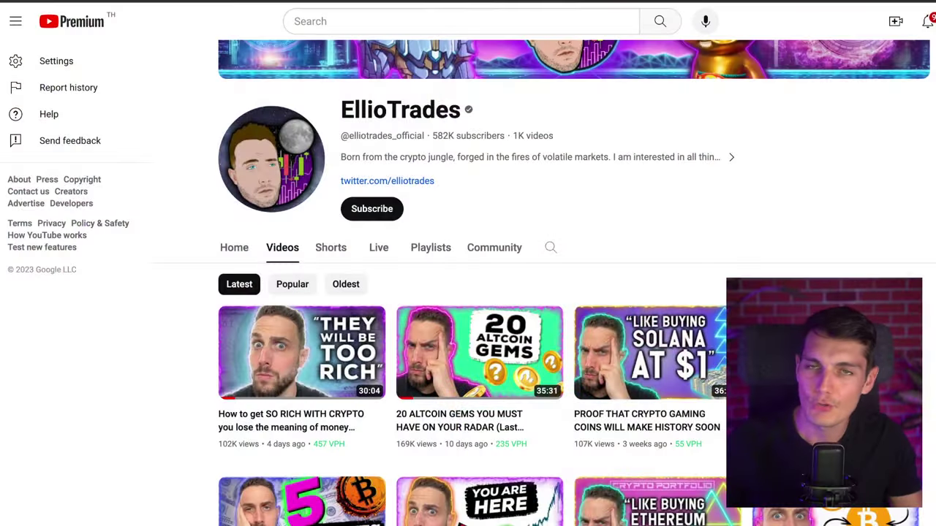
- Scroll up through the EllioTrades YouTube channel page
scroll(344, 139, "up", 1)
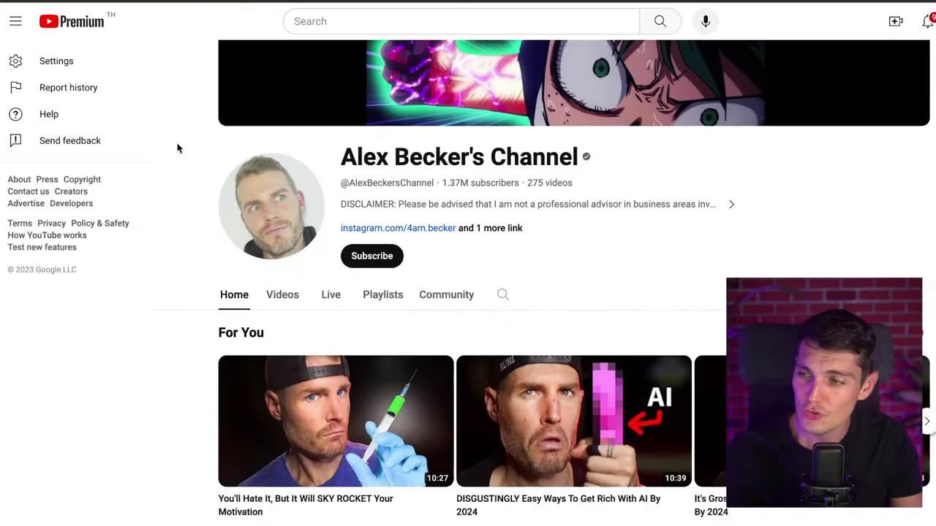
- Scroll up and down through the other crypto creator's YouTube channel page
scroll(177, 148, "up", 1)
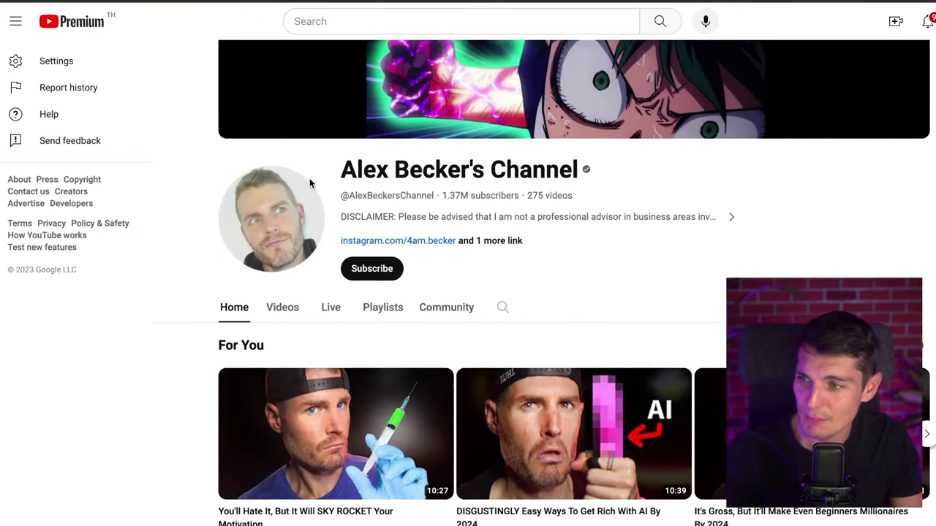
scroll(310, 184, "down", 2)
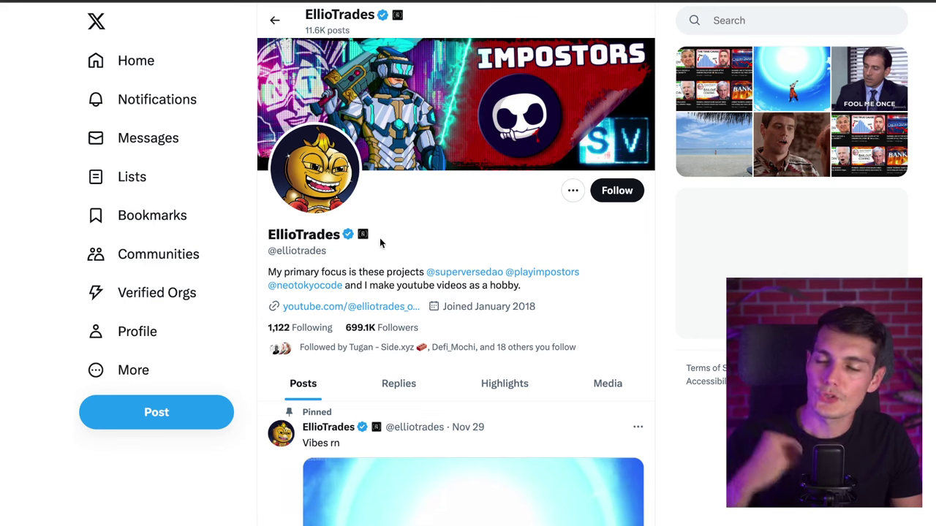
left_click(307, 162)
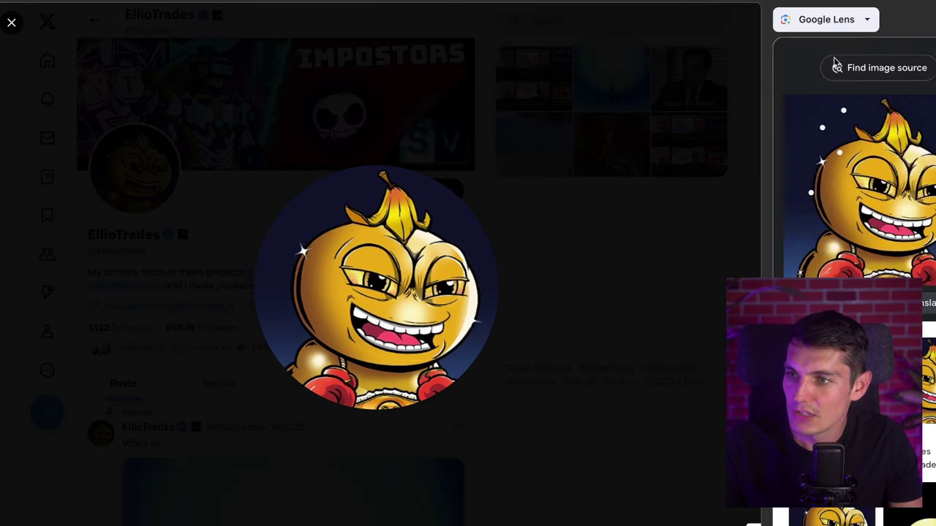
scroll(843, 195, "down", 5)
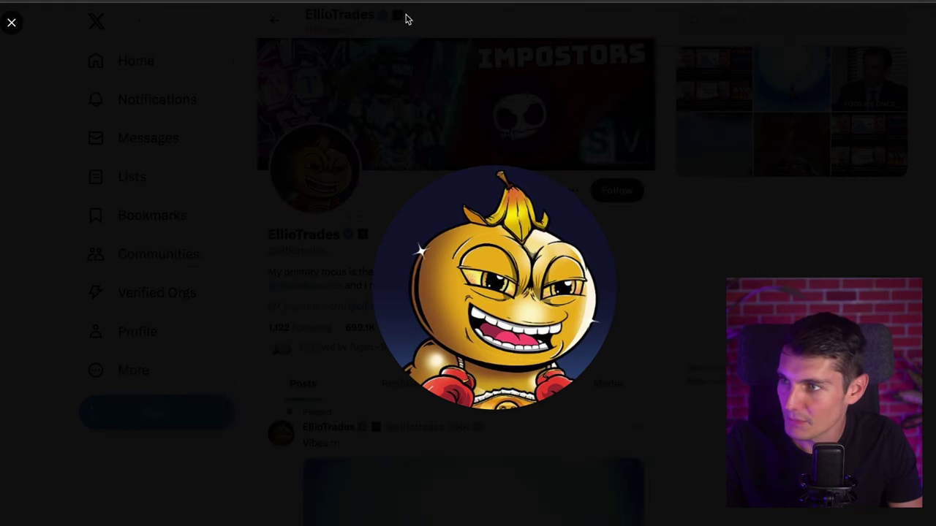
left_click(226, 46)
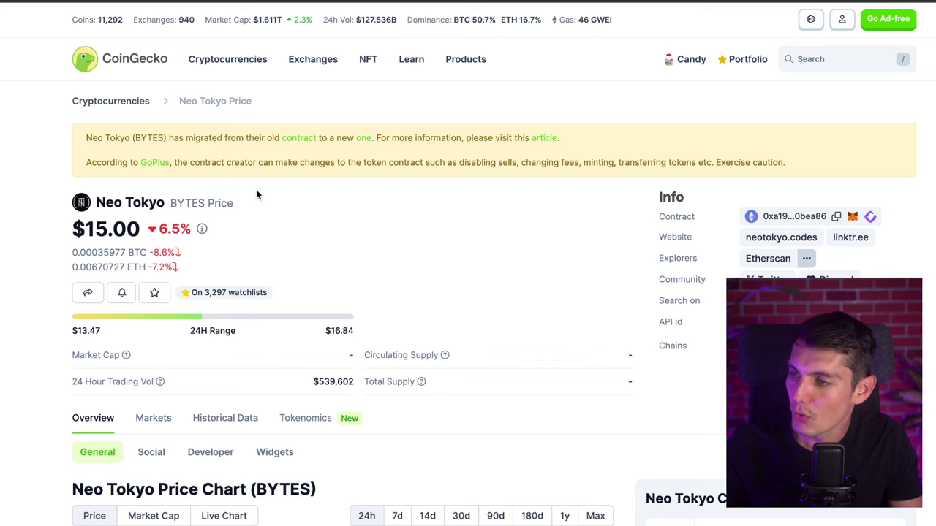
- Show the Neo Tokyo BYTES price chart over 30 days, then 90 days
scroll(179, 207, "down", 1)
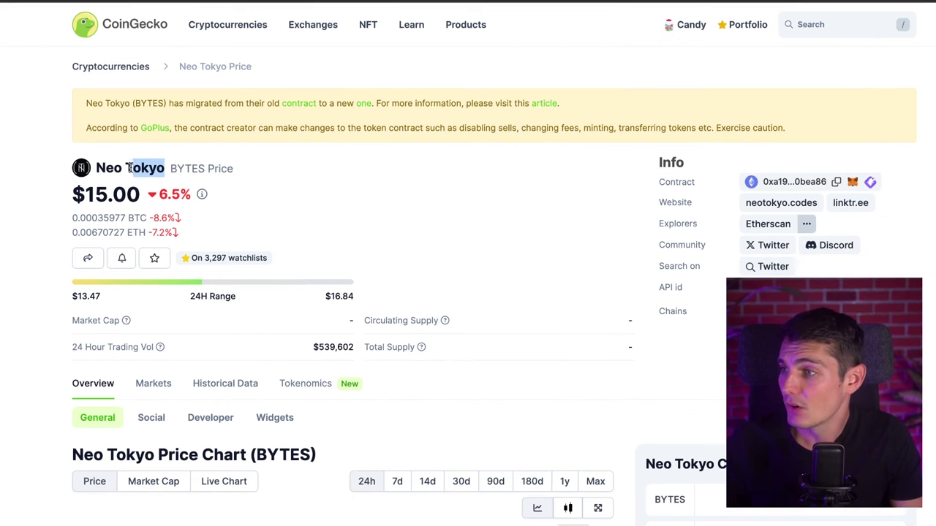
scroll(146, 174, "down", 5)
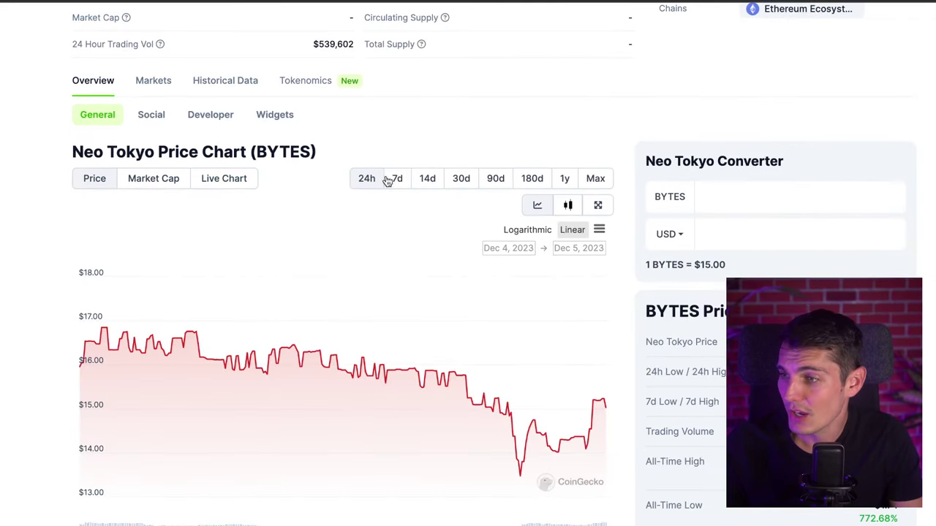
left_click(453, 178)
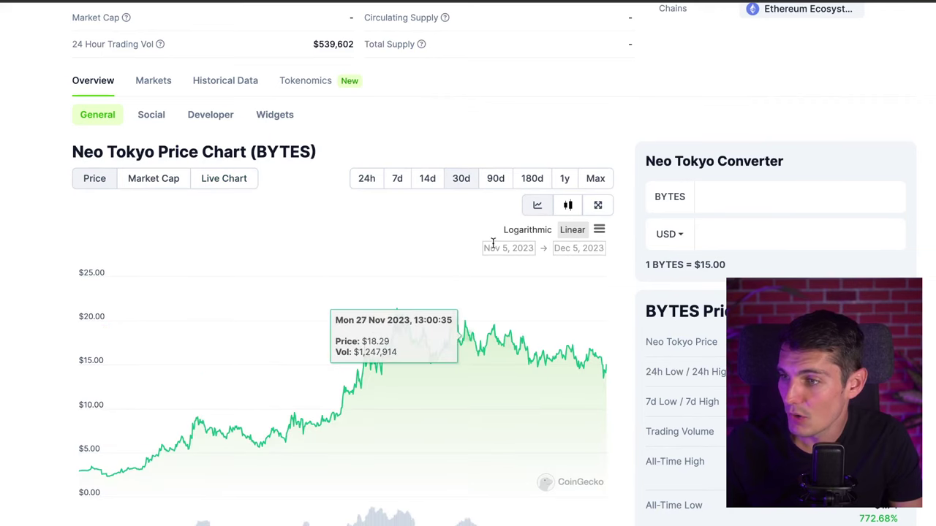
left_click(488, 179)
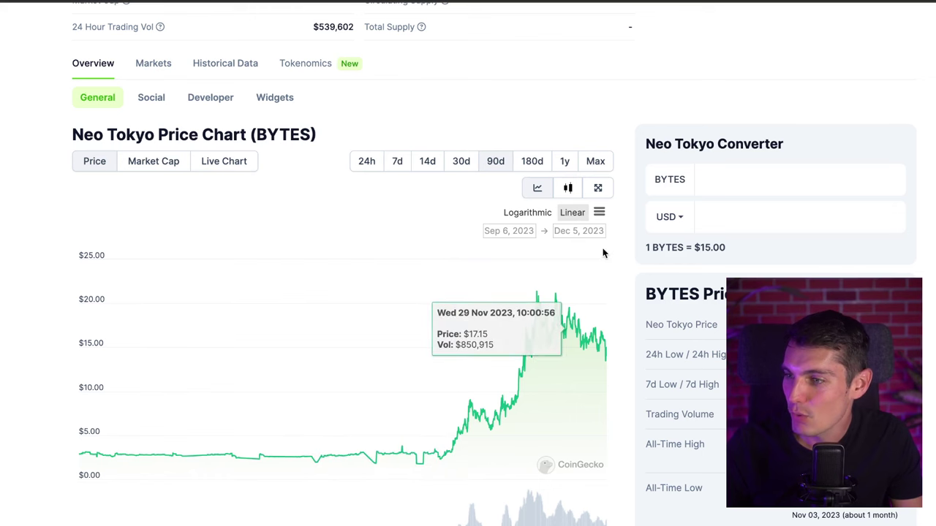
- Copy the BYTES contract address from the CoinGecko Neo Tokyo page
scroll(351, 315, "up", 5)
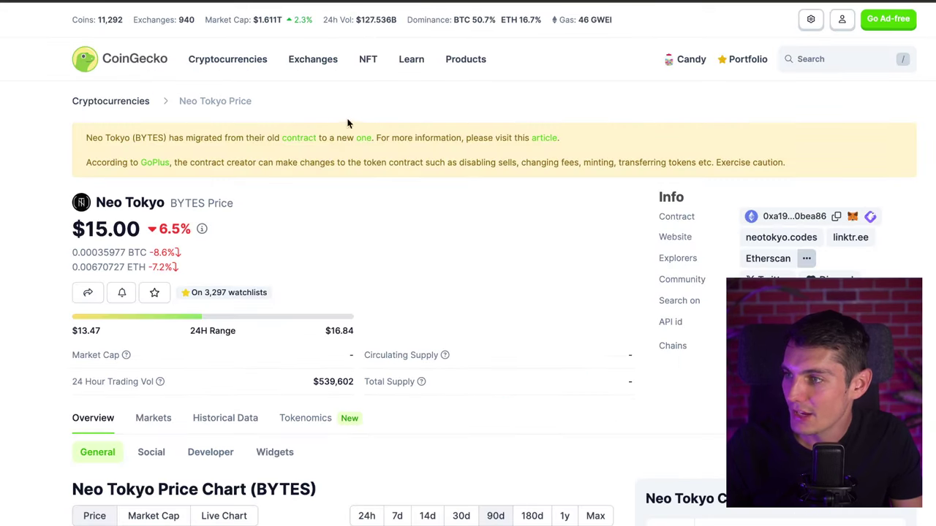
left_click(838, 218)
scroll(212, 287, "down", 7)
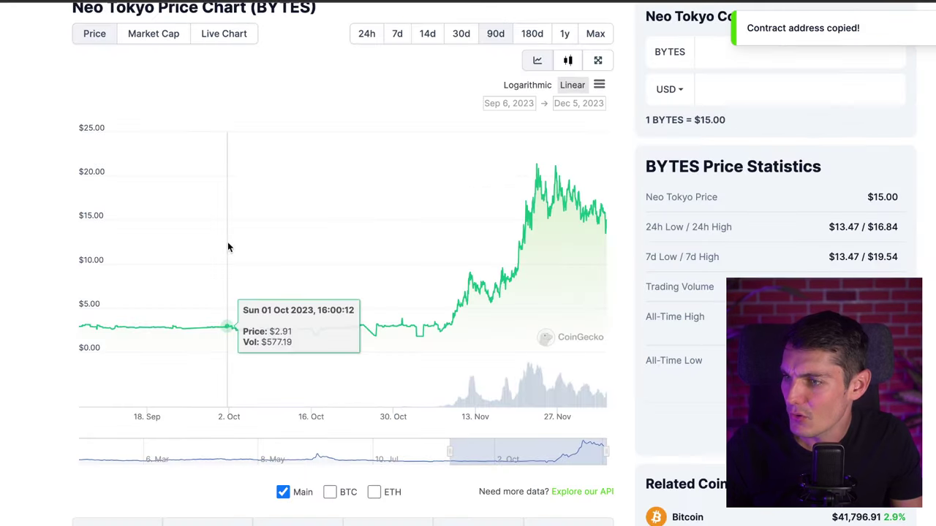
scroll(409, 216, "up", 6)
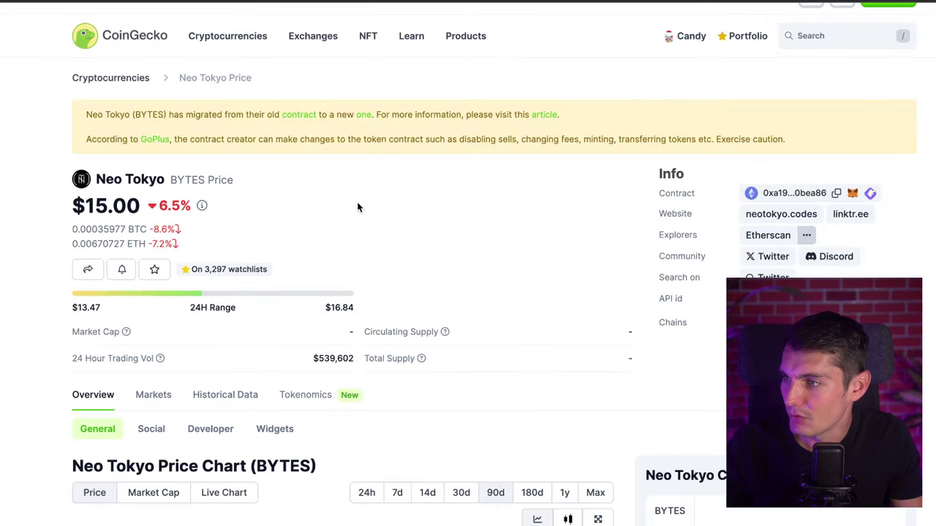
scroll(424, 300, "down", 6)
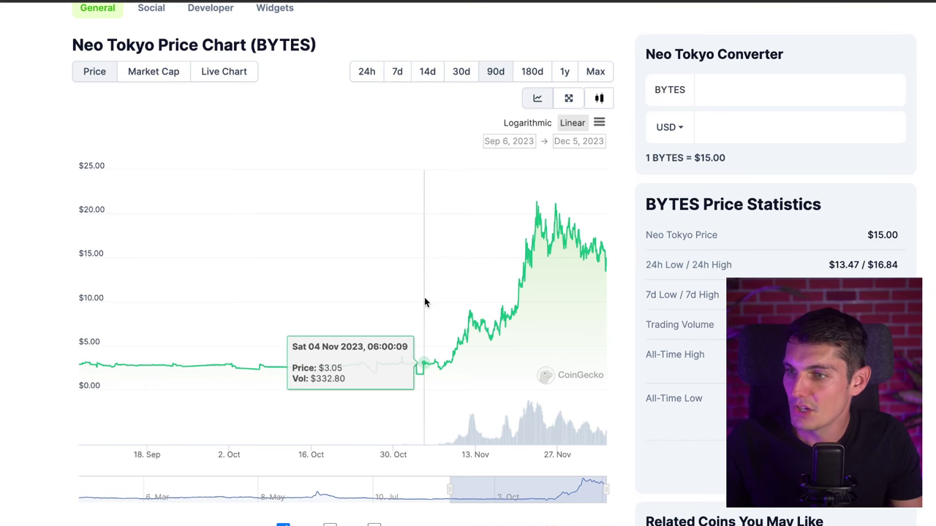
scroll(315, 164, "up", 6)
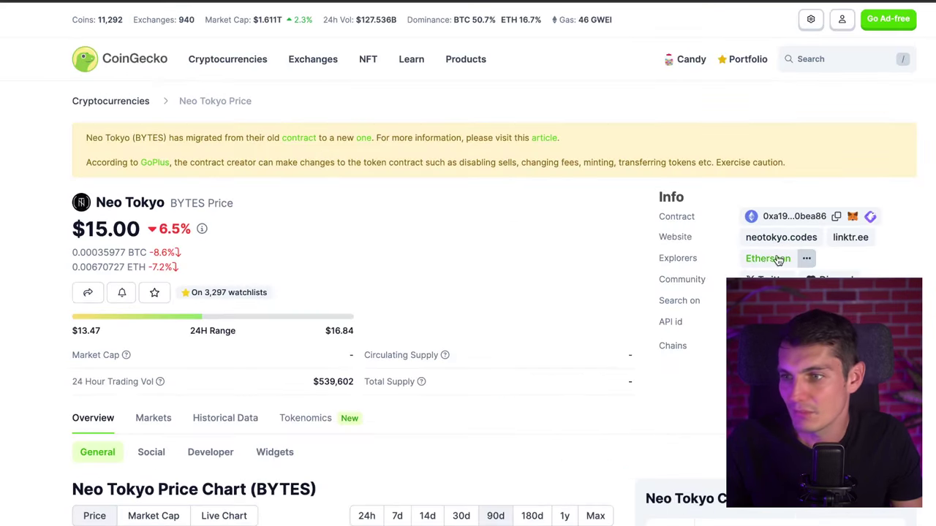
- Search Nansen for the BYTES contract and open the token's holder Balances list
left_click(837, 220)
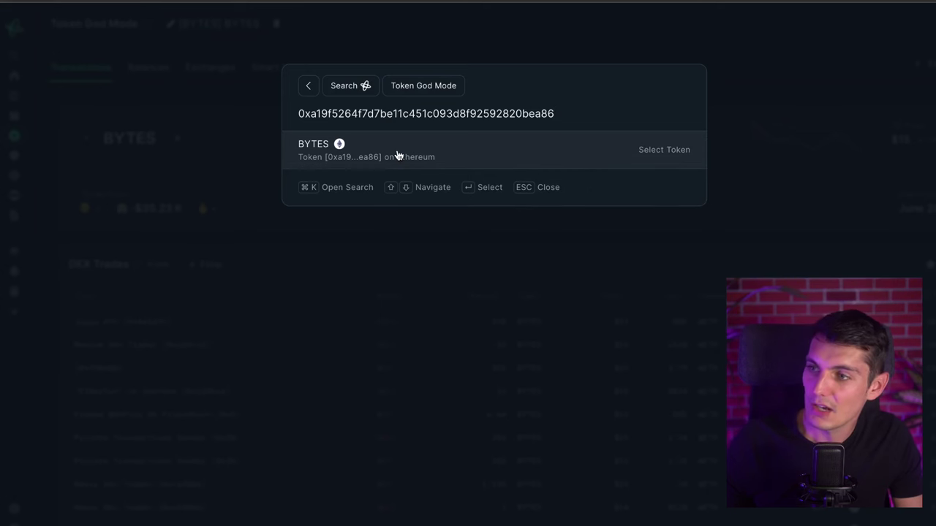
left_click(397, 152)
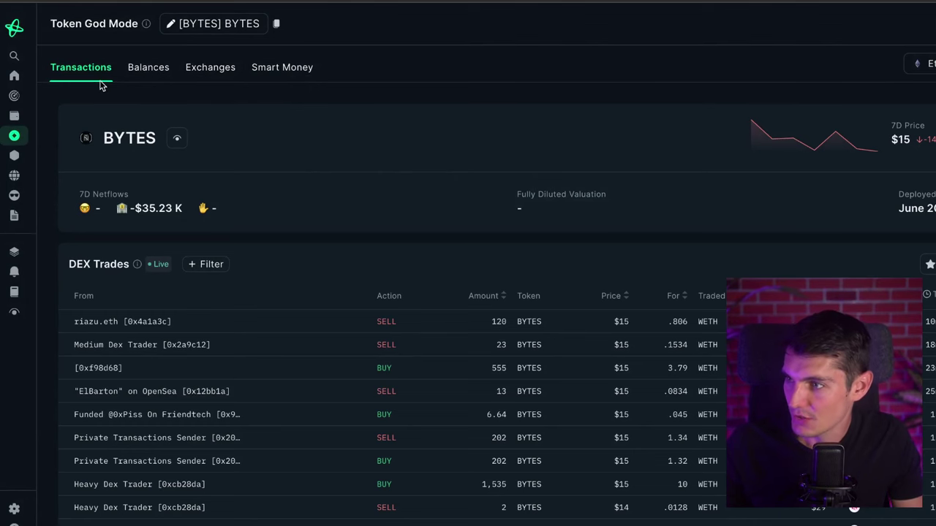
left_click(143, 68)
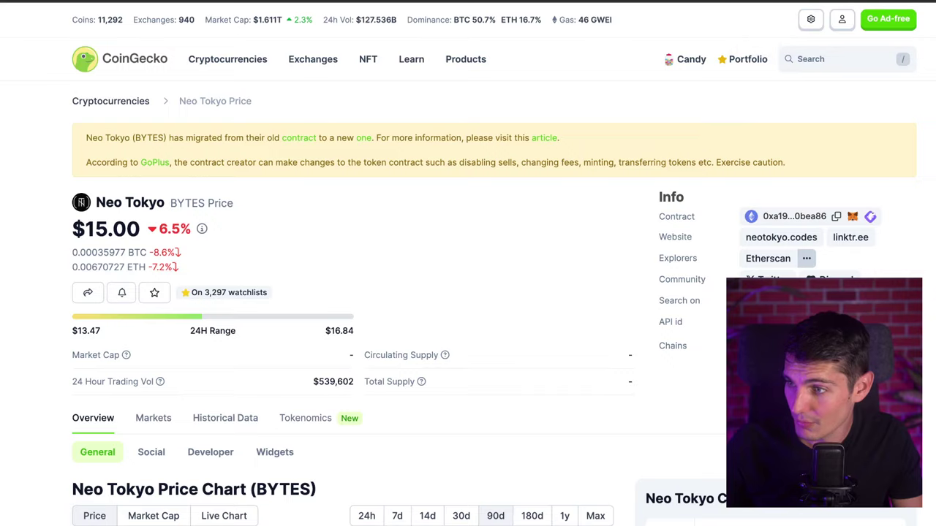
- Sort the BYTES holders by their 30-day balance change
scroll(412, 257, "down", 6)
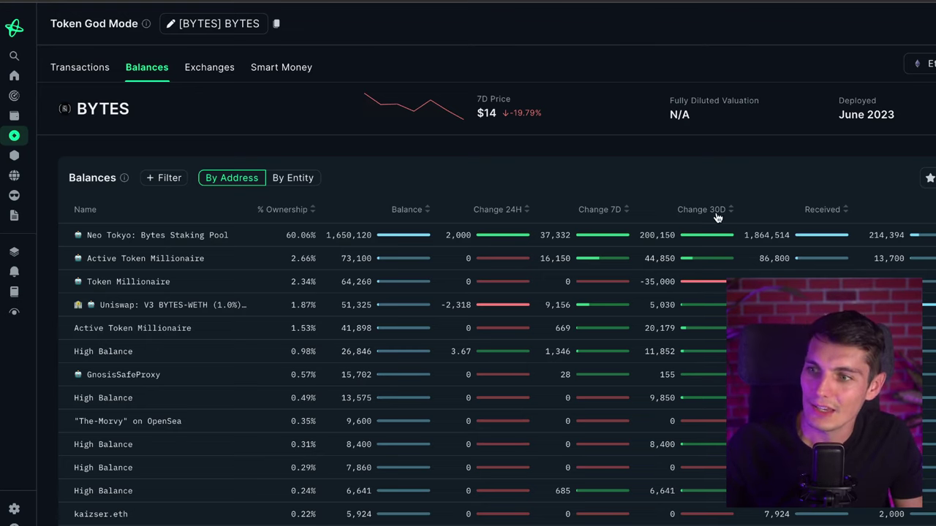
left_click(702, 210)
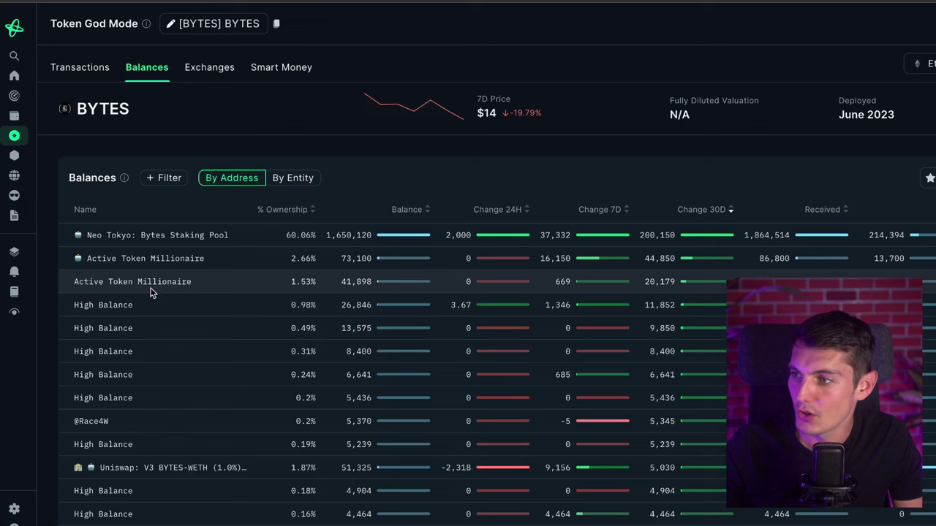
mouse_move(148, 290)
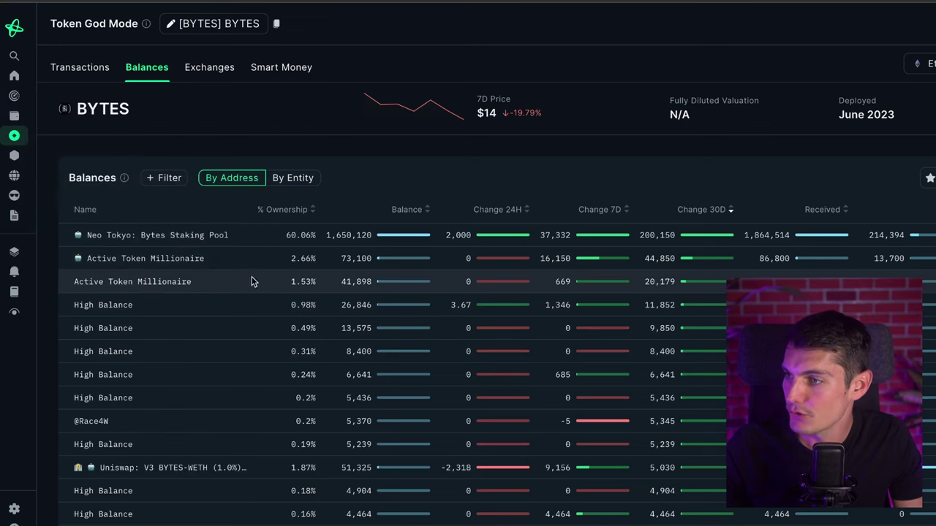
mouse_move(193, 265)
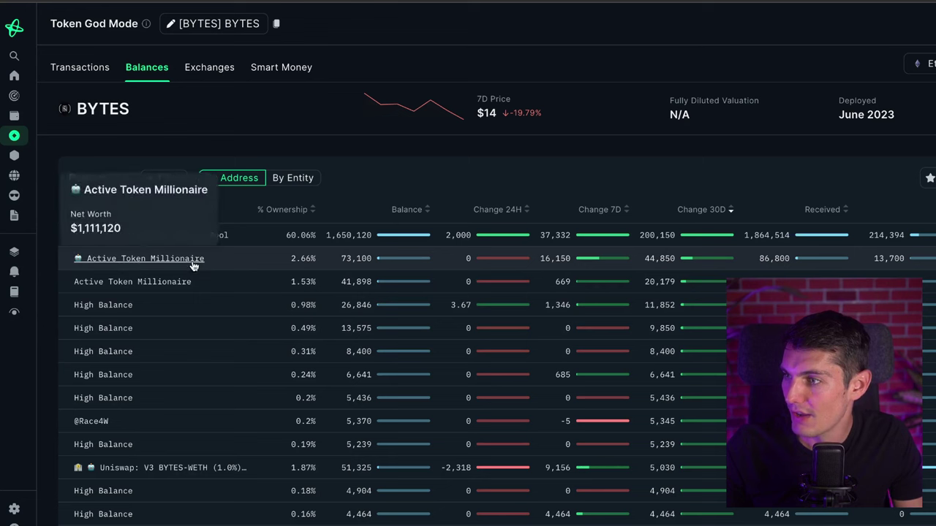
mouse_move(116, 312)
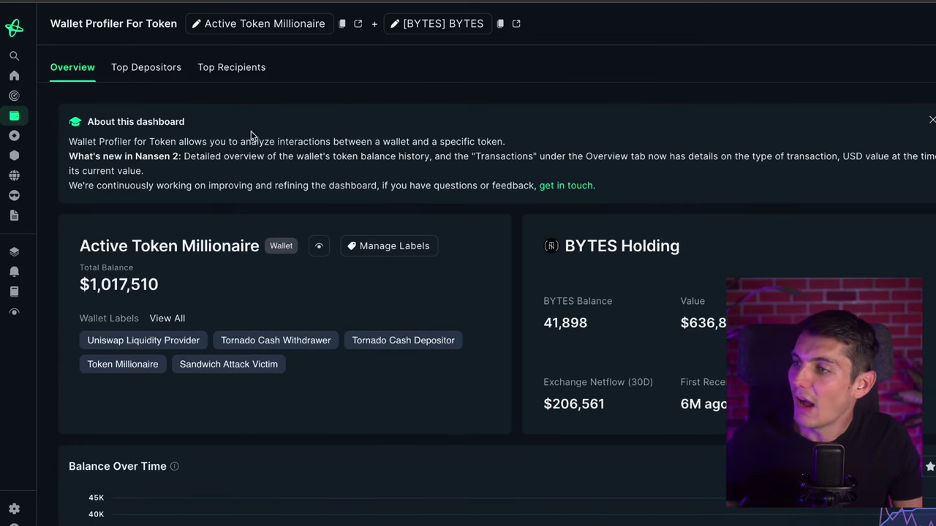
- Scroll through the Active Token Millionaire wallet's BYTES balance chart and transactions
scroll(359, 265, "down", 4)
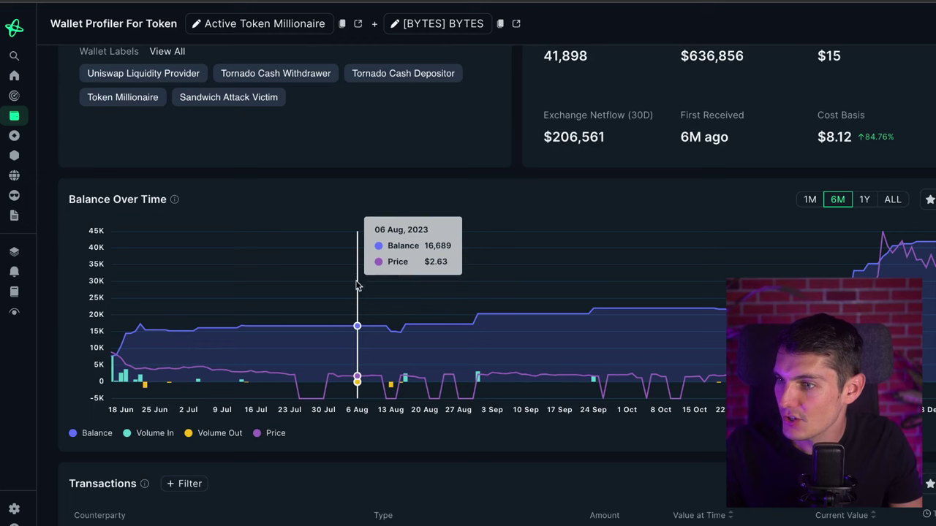
scroll(362, 212, "down", 5)
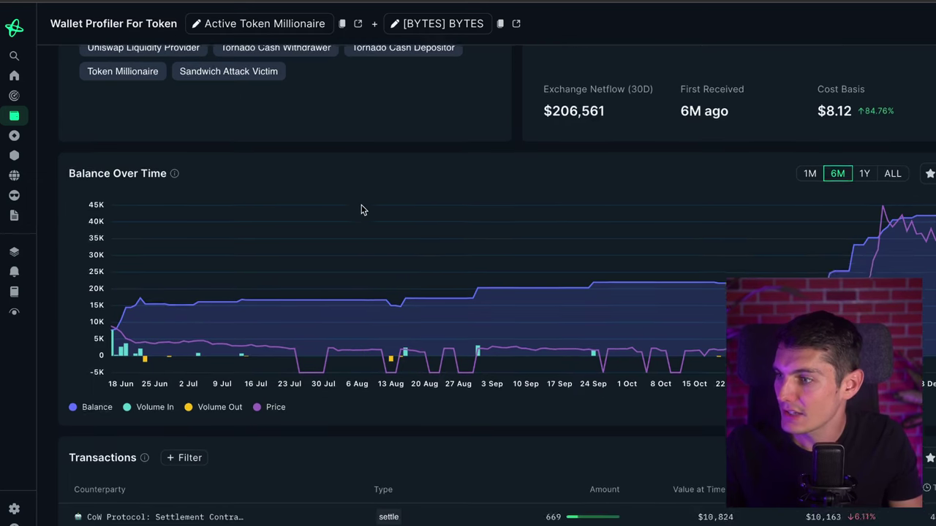
scroll(360, 341, "up", 10)
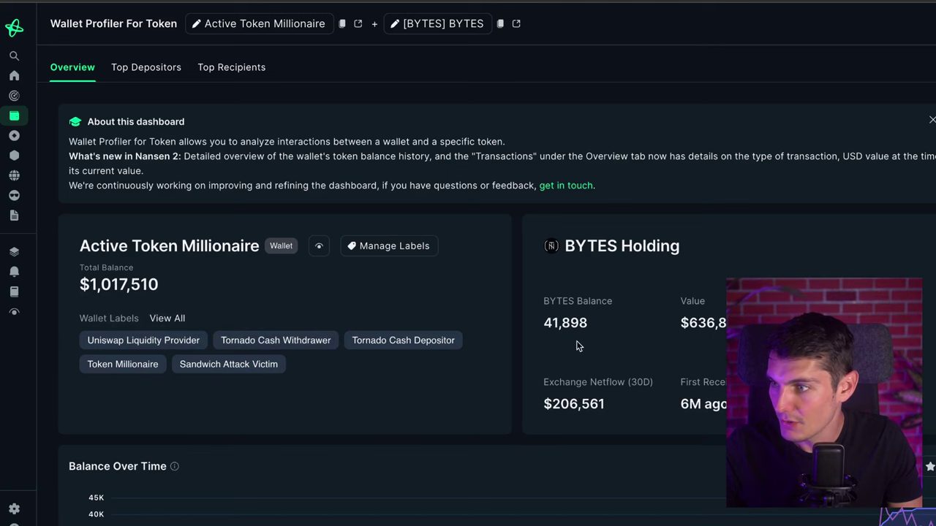
scroll(351, 357, "down", 1)
scroll(391, 357, "down", 3)
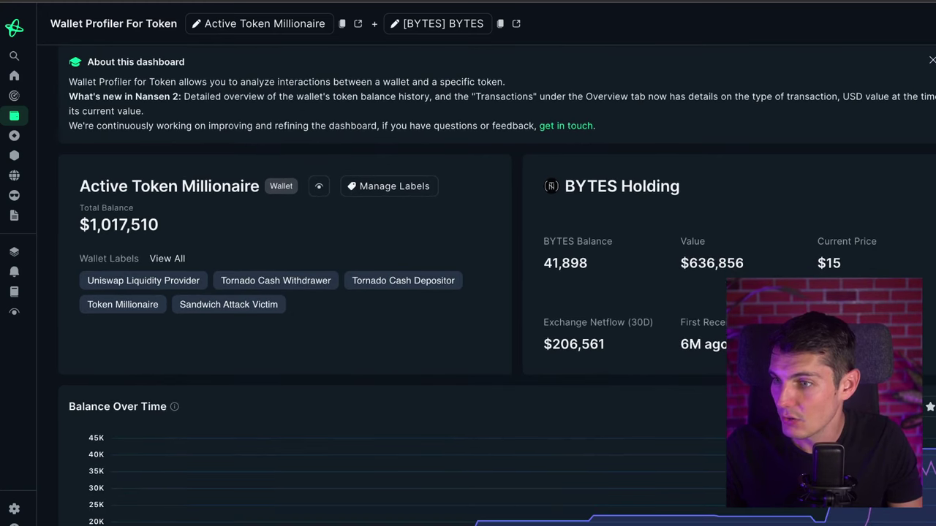
scroll(702, 344, "down", 1)
scroll(675, 303, "down", 5)
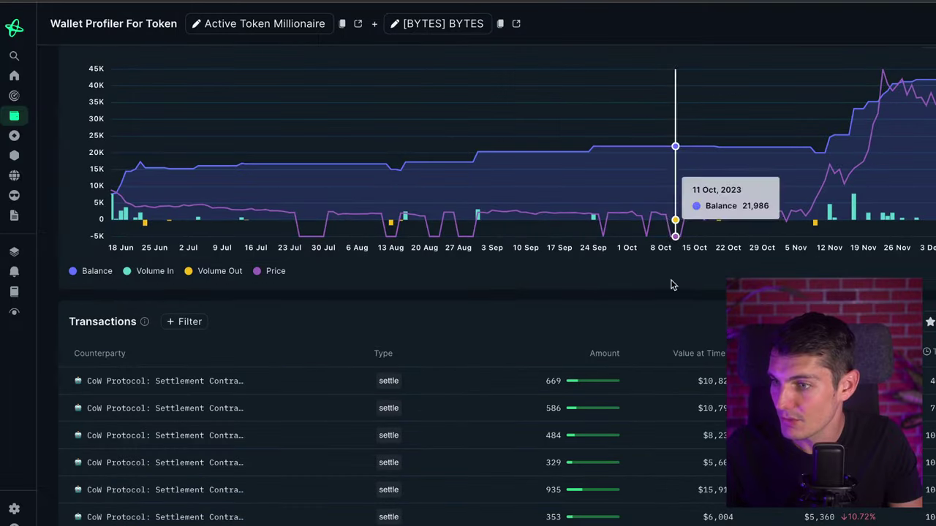
scroll(424, 290, "down", 2)
left_click(264, 24)
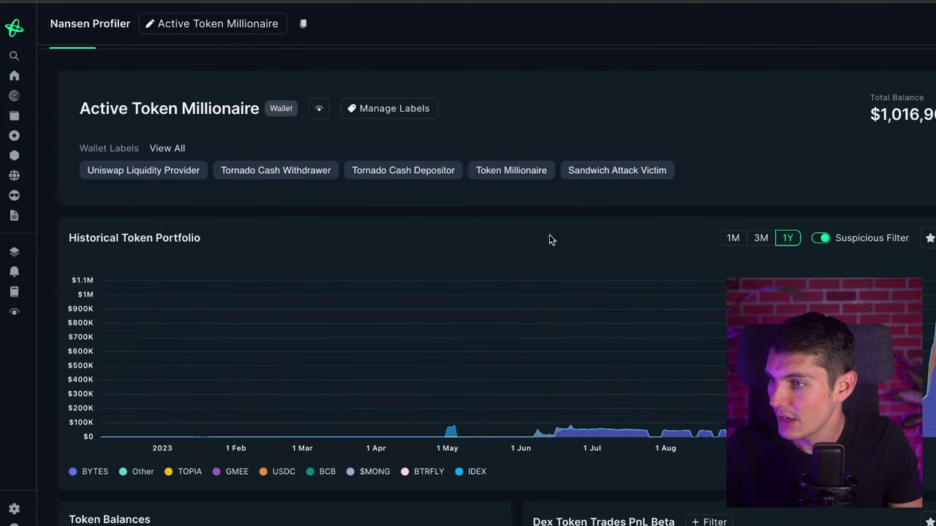
scroll(664, 351, "down", 4)
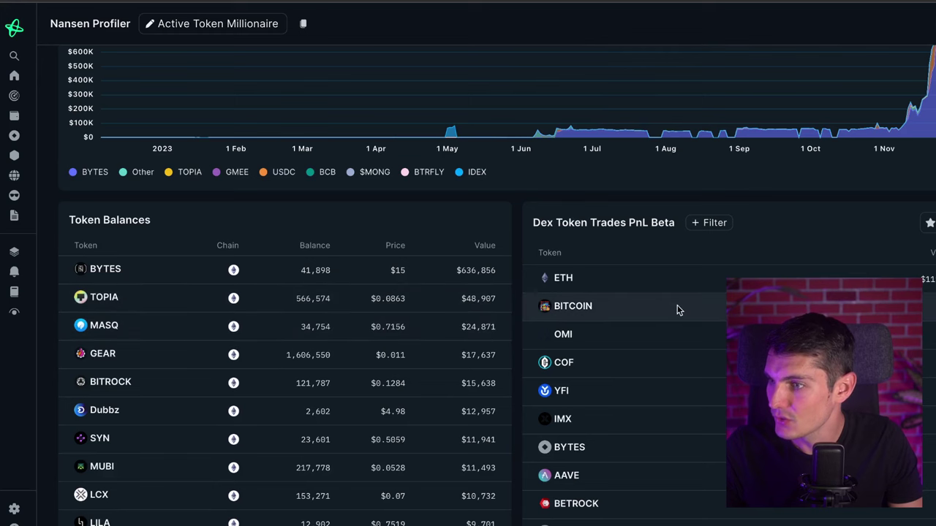
scroll(418, 311, "up", 5)
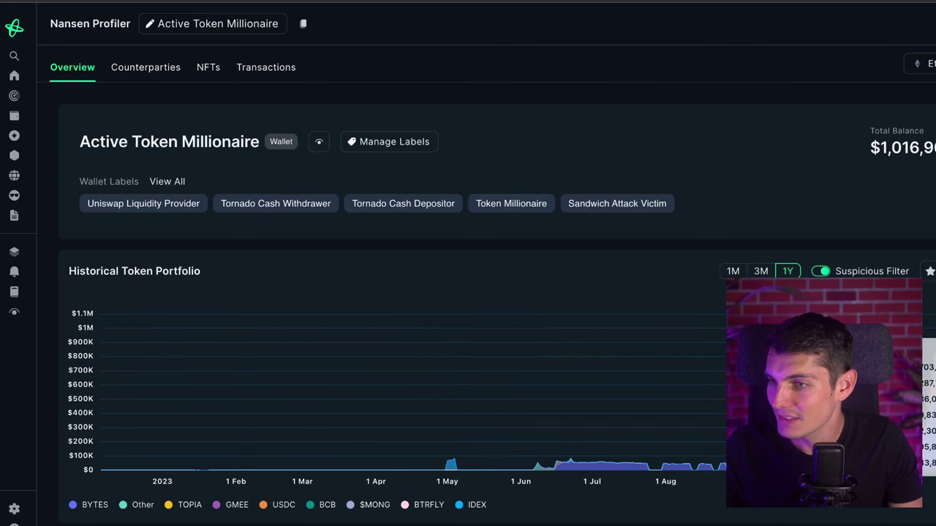
scroll(326, 293, "down", 5)
mouse_move(129, 392)
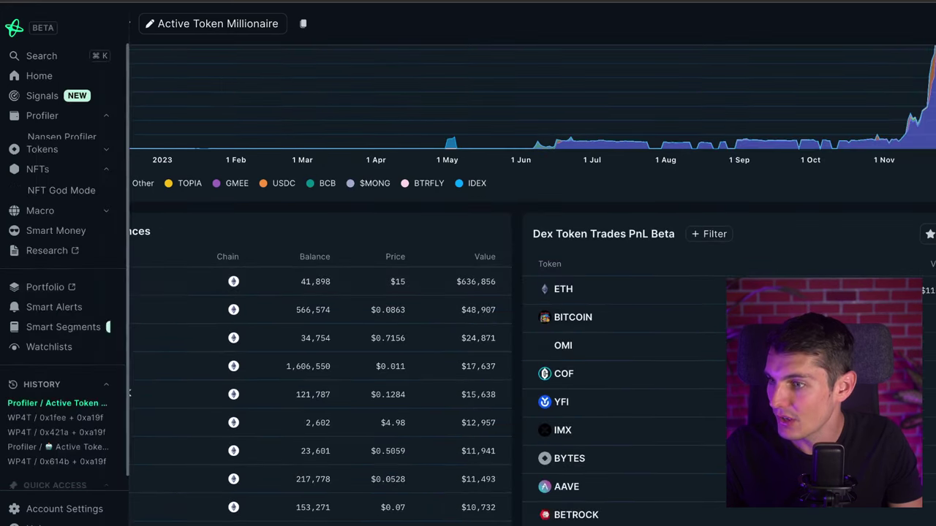
scroll(317, 225, "down", 2)
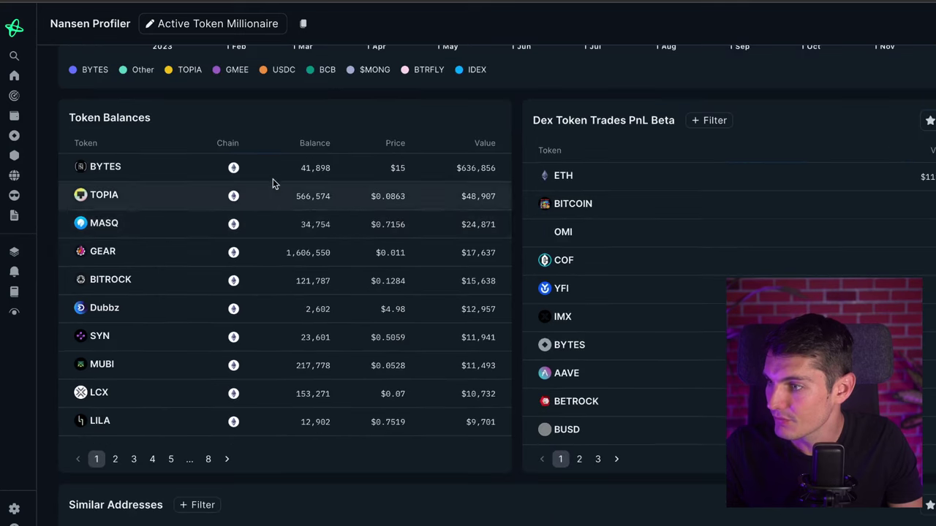
scroll(273, 184, "up", 4)
scroll(257, 170, "down", 2)
- Load the Etherscan address page for the searched wallet
scroll(257, 166, "up", 4)
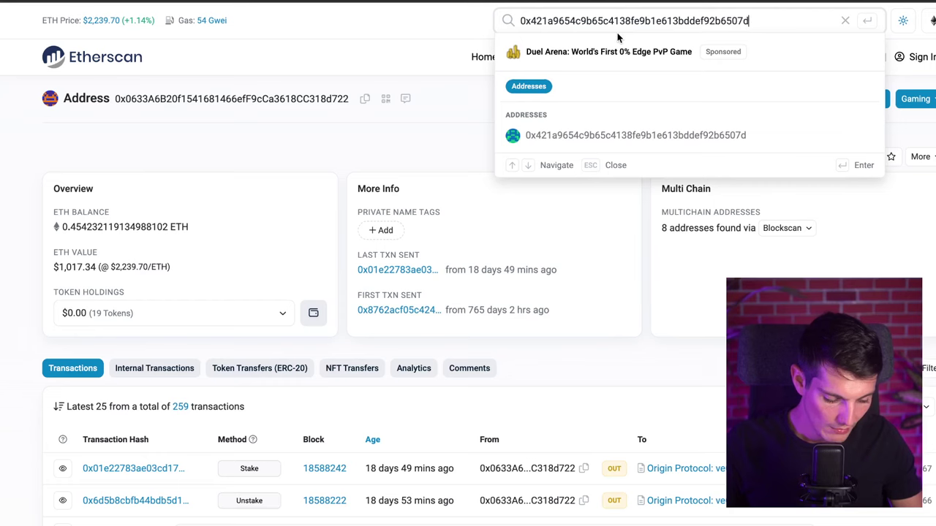
key("Return")
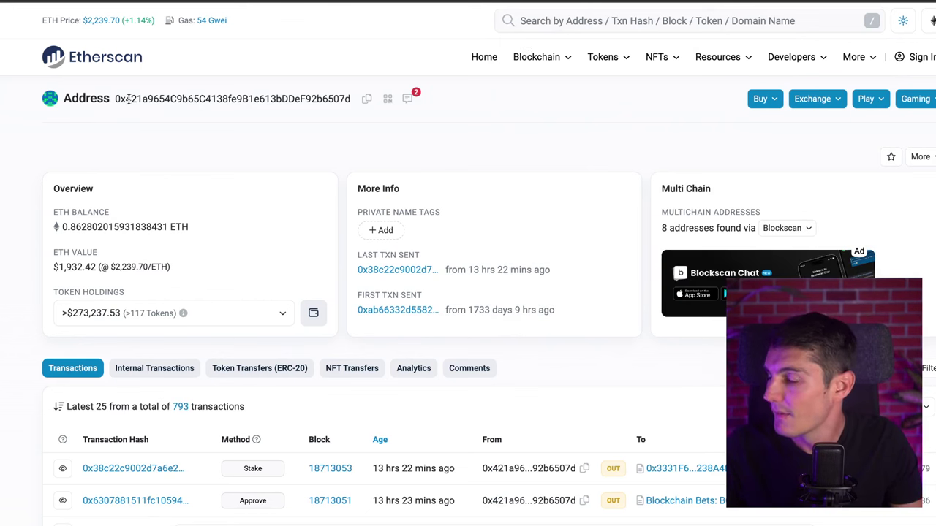
scroll(270, 111, "down", 1)
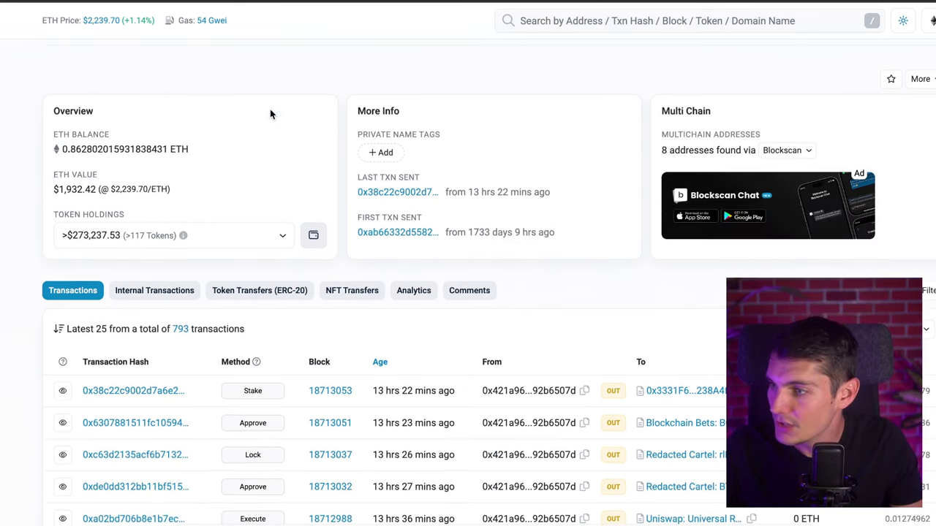
scroll(270, 114, "up", 1)
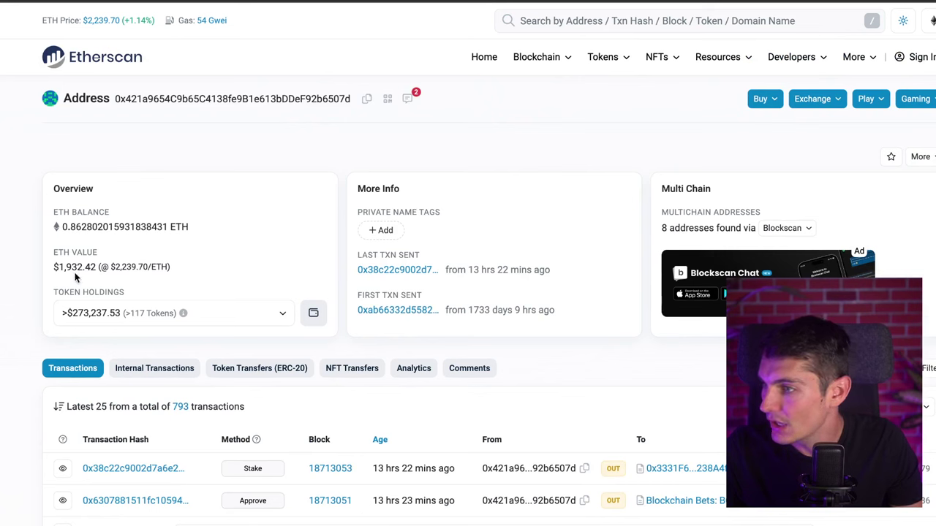
- Review the wallet's token holdings sorted by value, over $273,237 with MASQ largest
left_click(92, 321)
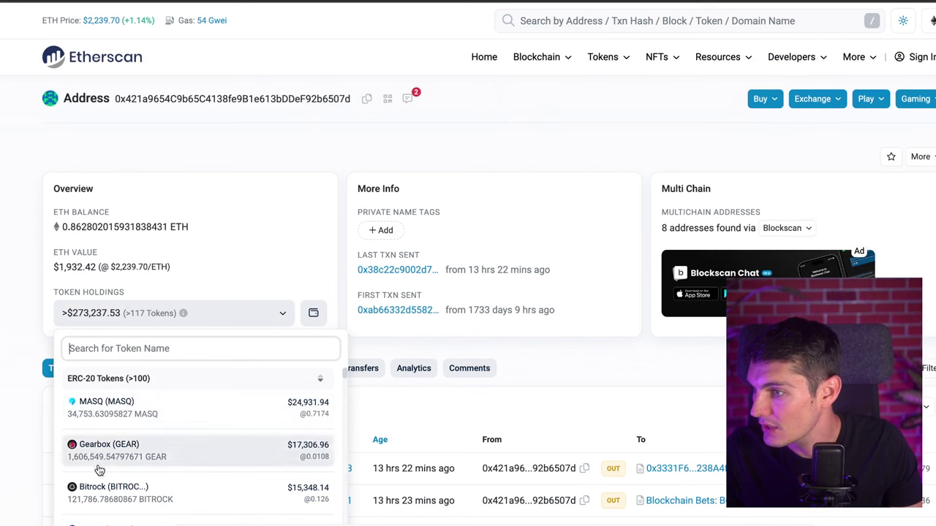
scroll(99, 461, "down", 1)
scroll(102, 439, "up", 1)
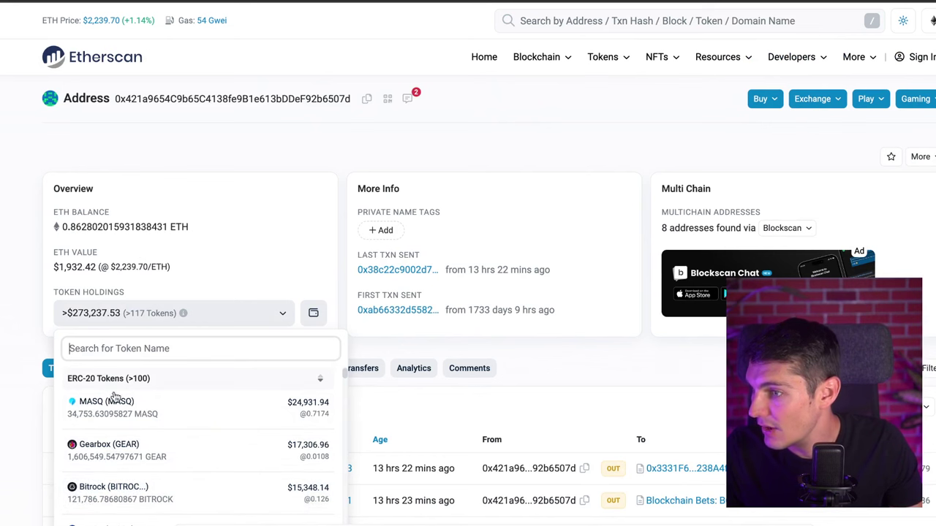
scroll(292, 399, "down", 1)
scroll(322, 386, "up", 1)
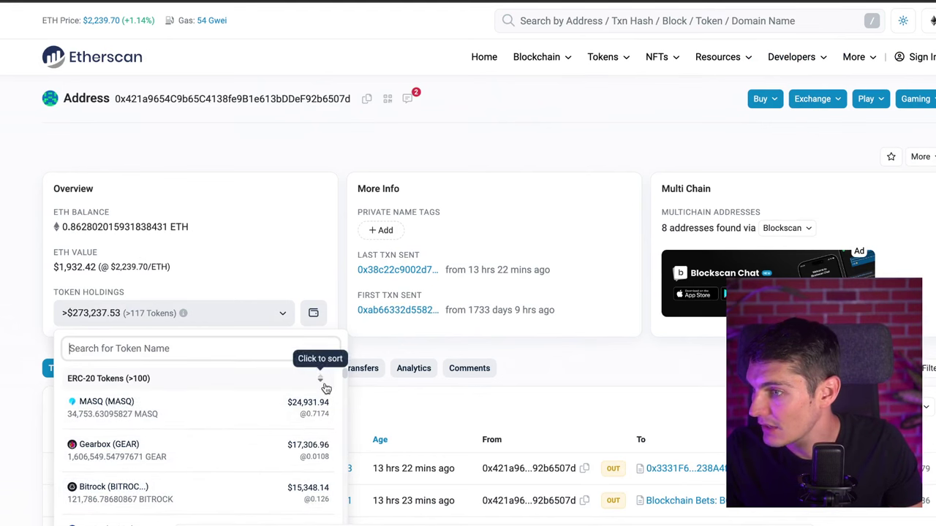
left_click(322, 382)
left_click(322, 381)
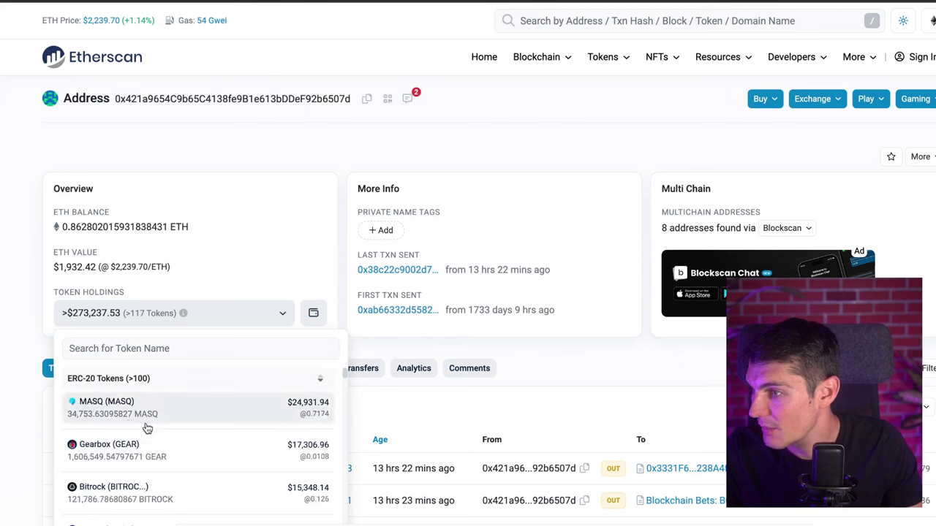
left_click(93, 263)
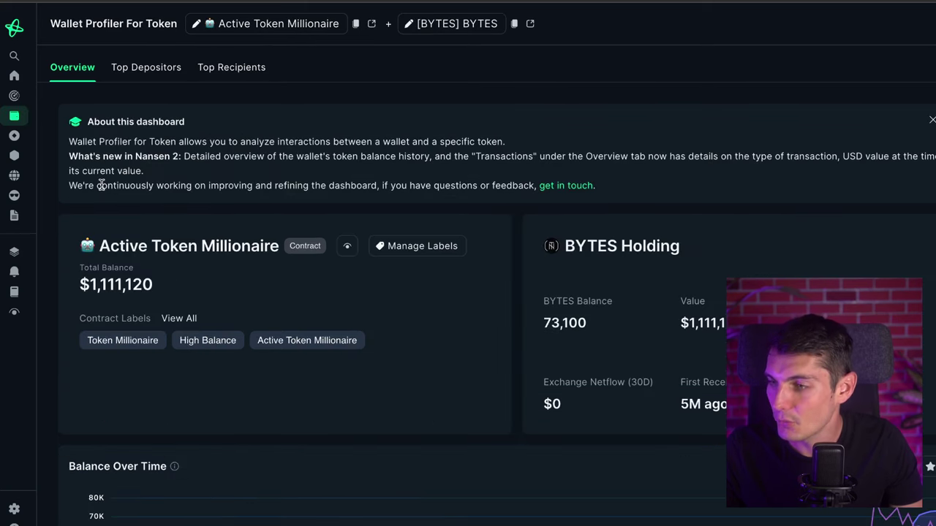
- Review the wallet's BYTES balance history chart and open its Active Token Millionaire profile
scroll(101, 185, "down", 3)
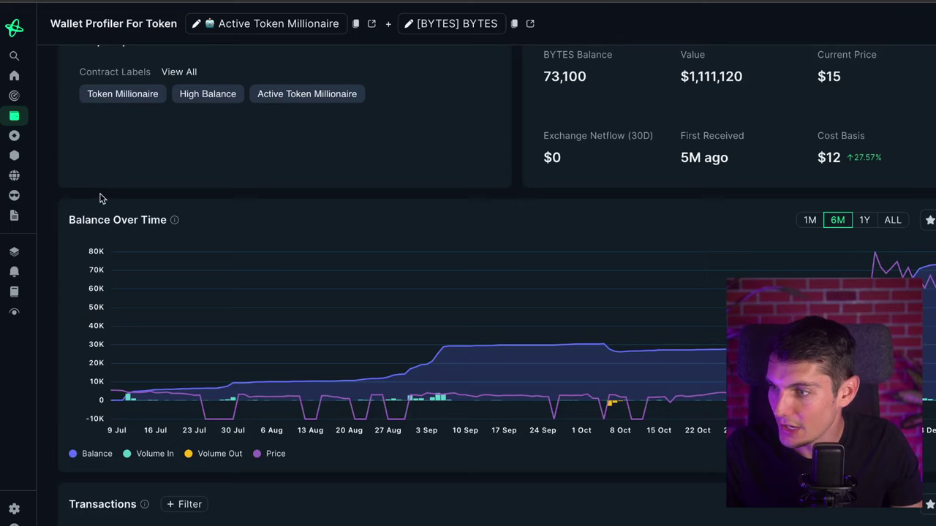
scroll(99, 198, "up", 3)
scroll(319, 420, "down", 3)
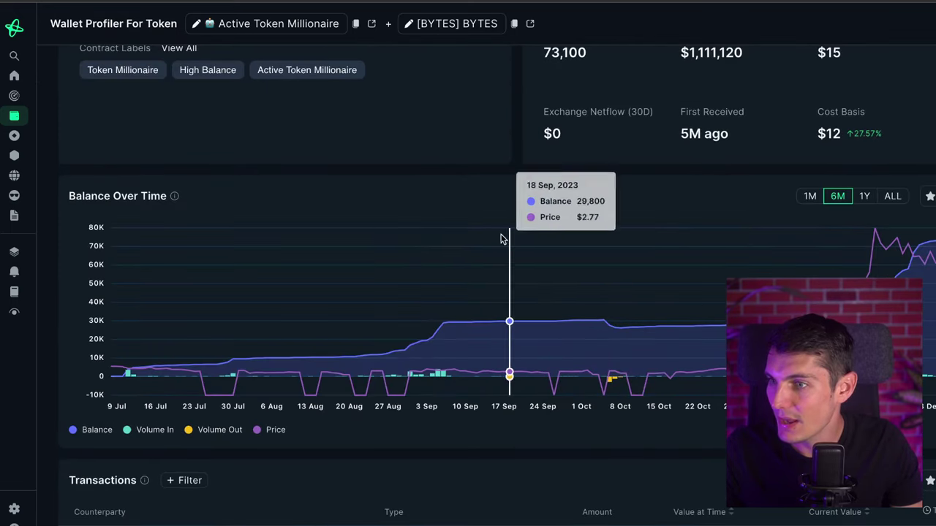
scroll(523, 234, "up", 1)
scroll(459, 271, "down", 5)
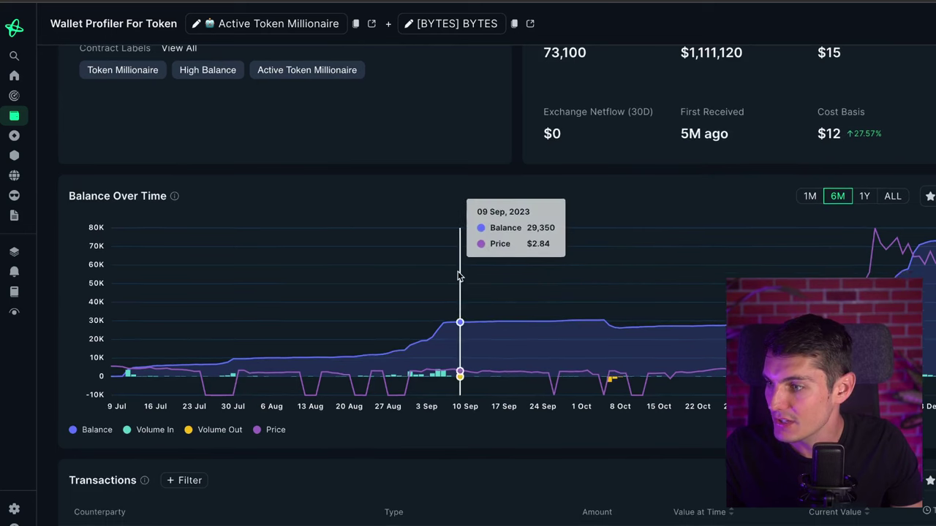
scroll(198, 262, "up", 10)
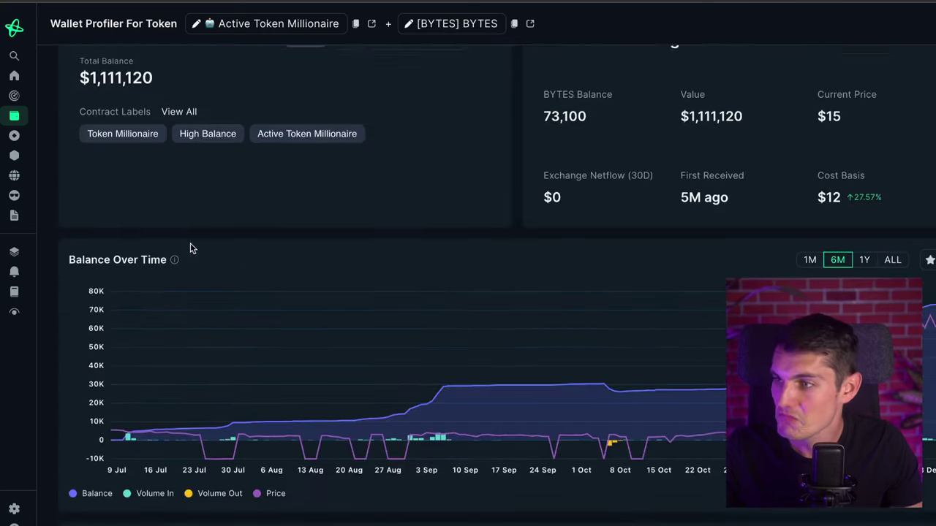
left_click(149, 246)
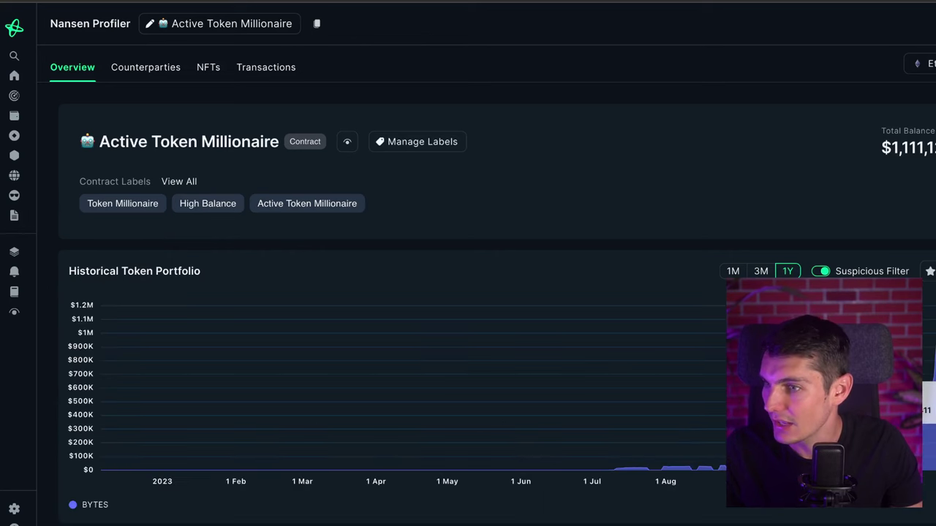
scroll(292, 138, "down", 2)
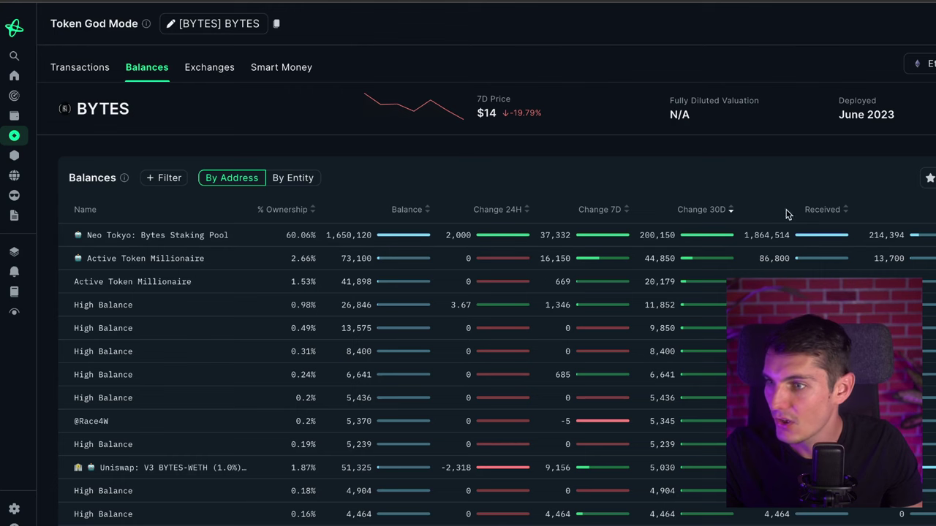
- Sort the BYTES holders by Balance and preview the top holders' net worth
left_click(411, 218)
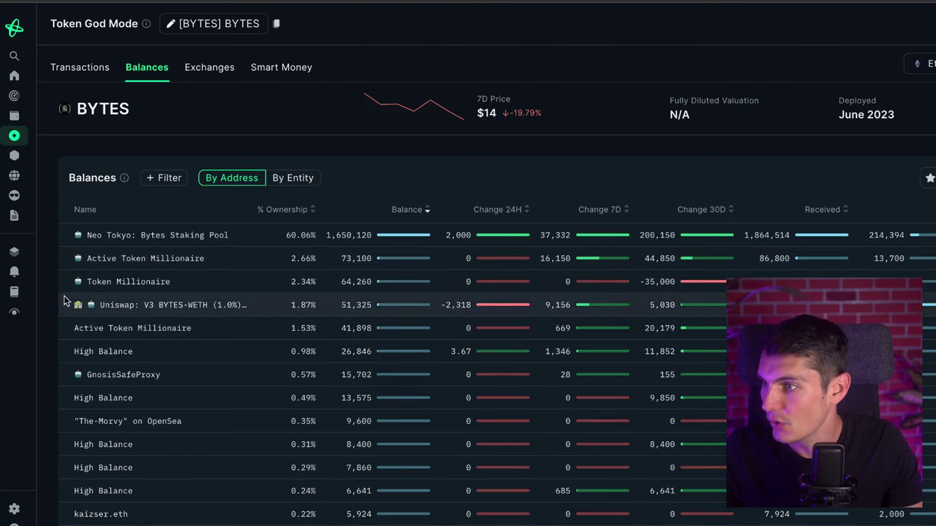
scroll(172, 482, "down", 1)
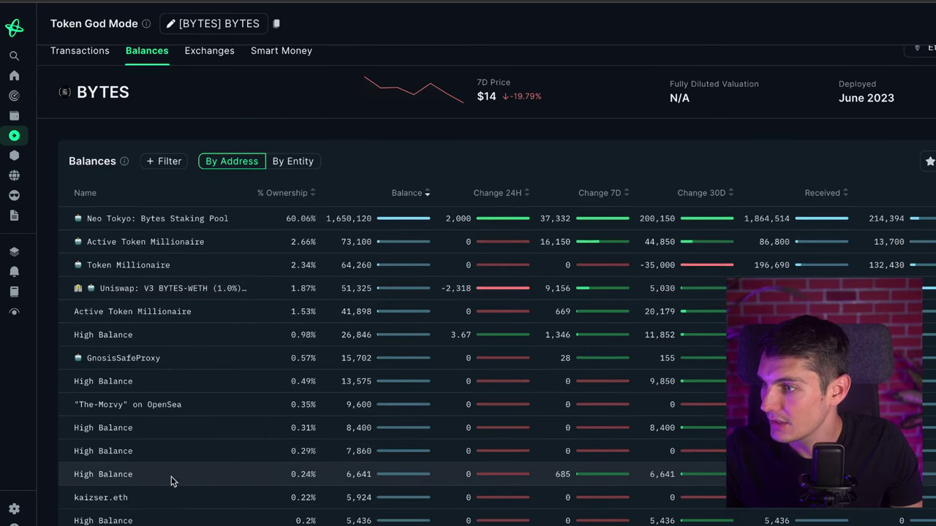
mouse_move(151, 407)
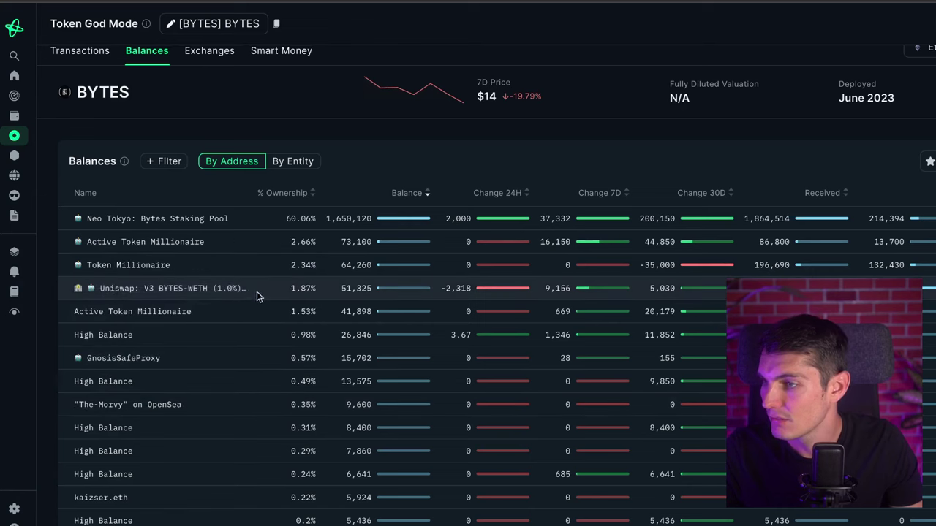
mouse_move(102, 338)
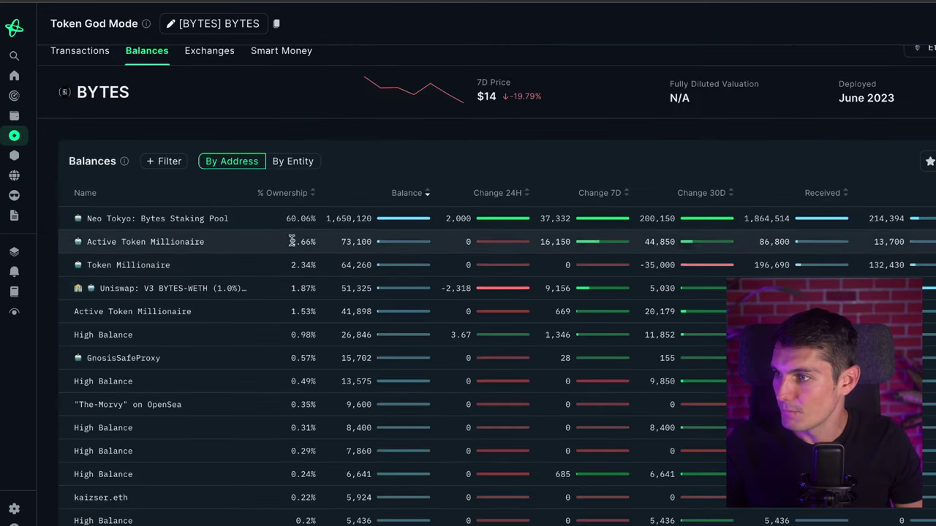
- Scroll down to the wallet's Similar Addresses table and back up
scroll(282, 316, "down", 1)
scroll(282, 316, "down", 6)
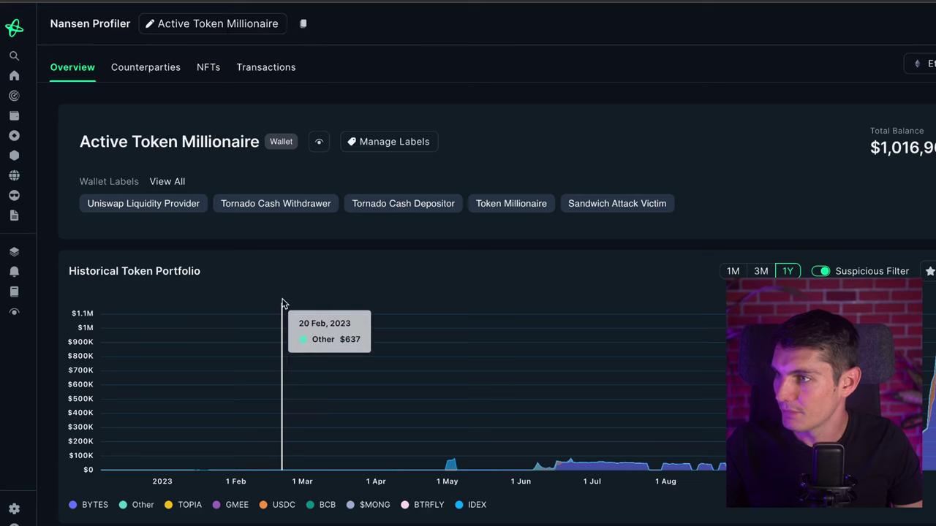
scroll(299, 203, "down", 2)
scroll(300, 203, "down", 5)
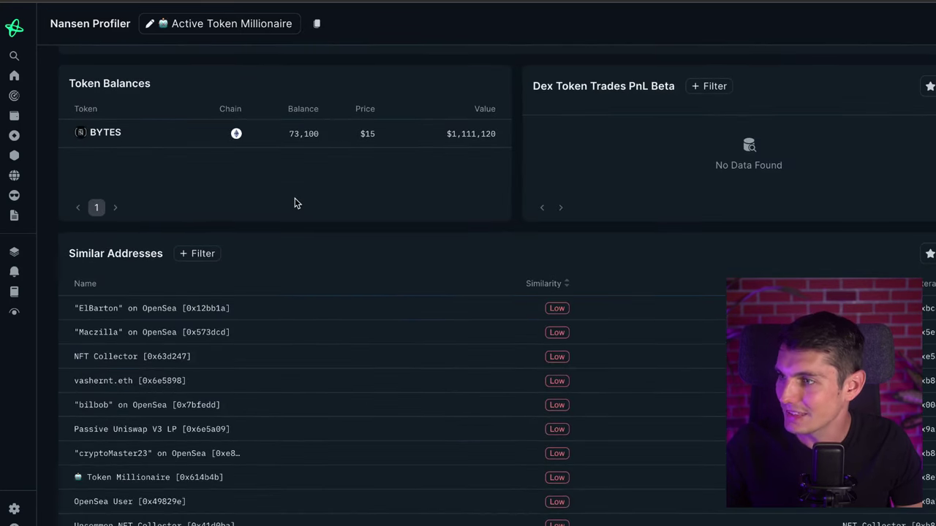
scroll(296, 203, "down", 1)
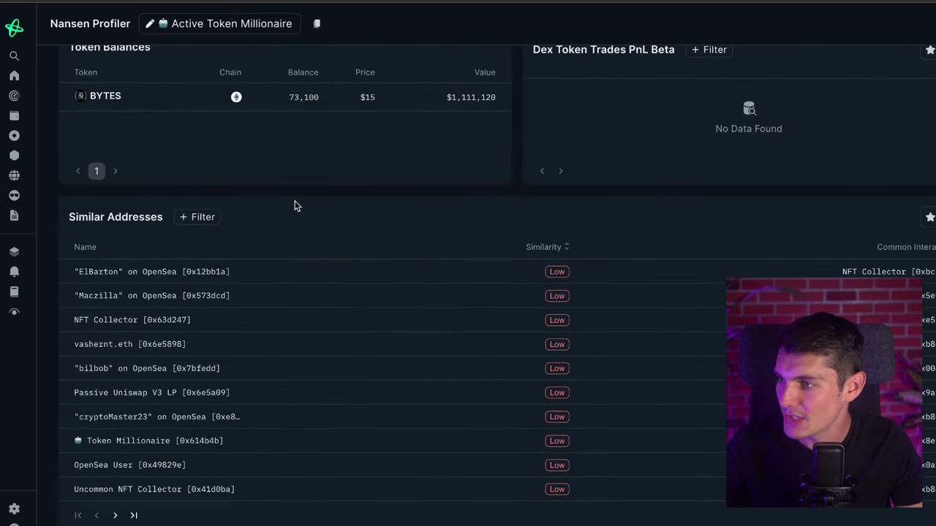
scroll(295, 206, "up", 8)
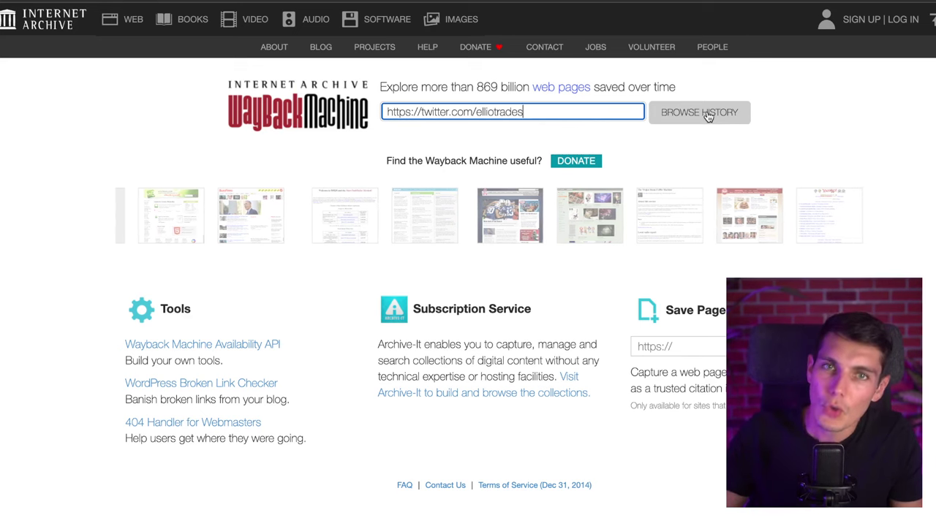
- Look up the elliotrades Twitter profile's archived captures and show the 2020 calendar
left_click(656, 118)
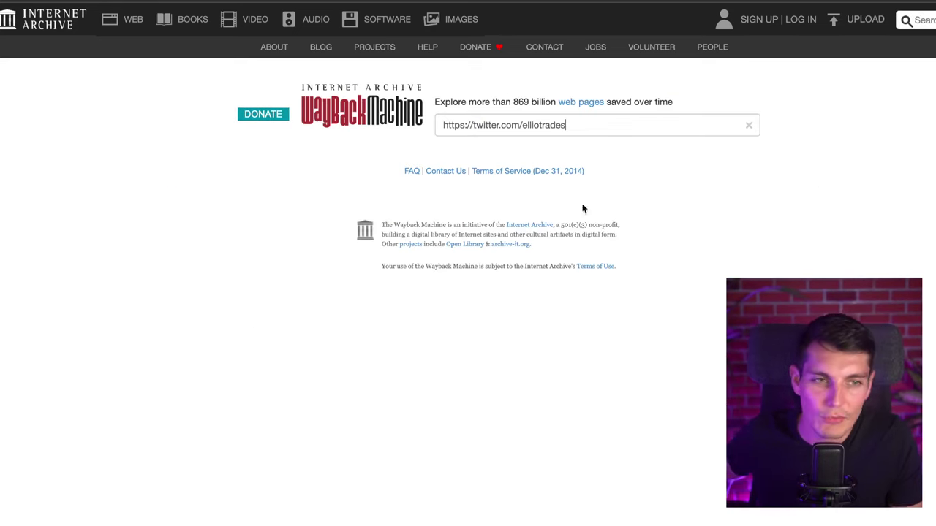
scroll(536, 153, "down", 1)
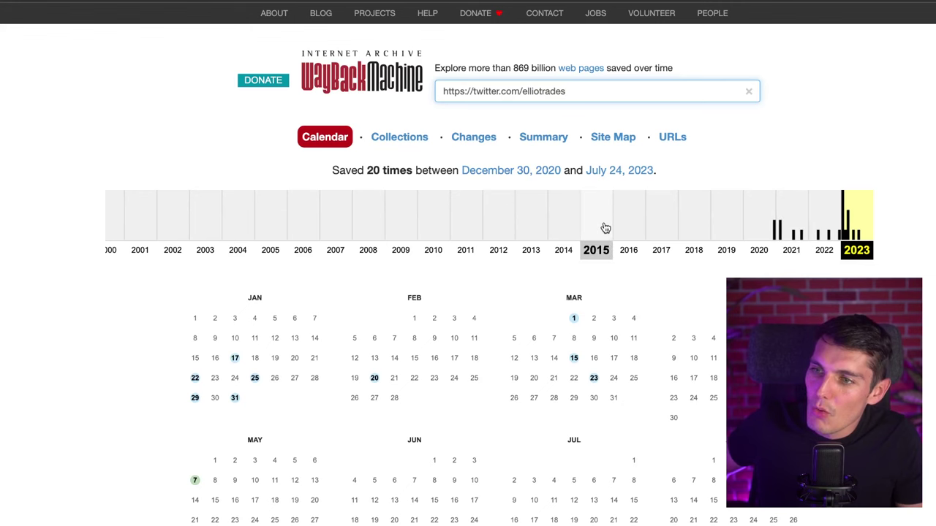
scroll(629, 194, "down", 1)
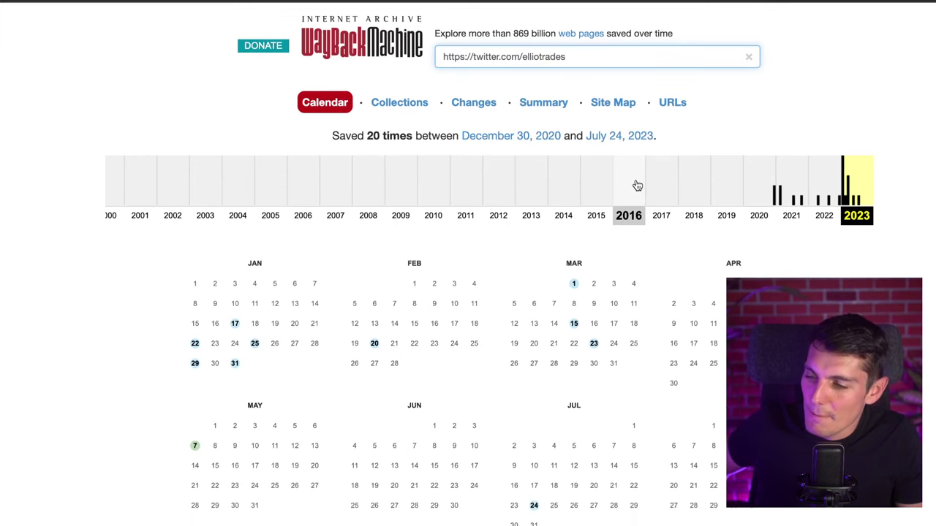
left_click(763, 171)
scroll(562, 341, "down", 5)
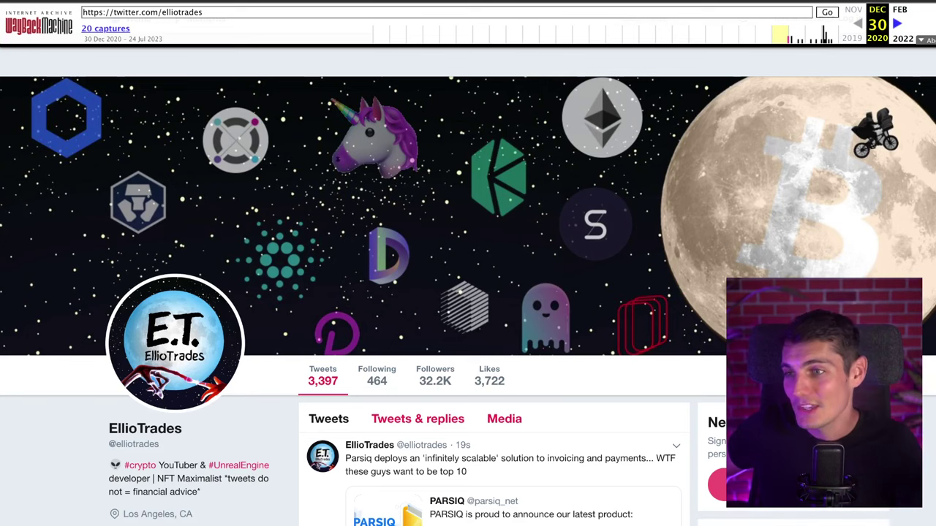
- Scroll up and down the archived EllioDAO Twitter profile in the Wayback Machine
scroll(265, 272, "down", 5)
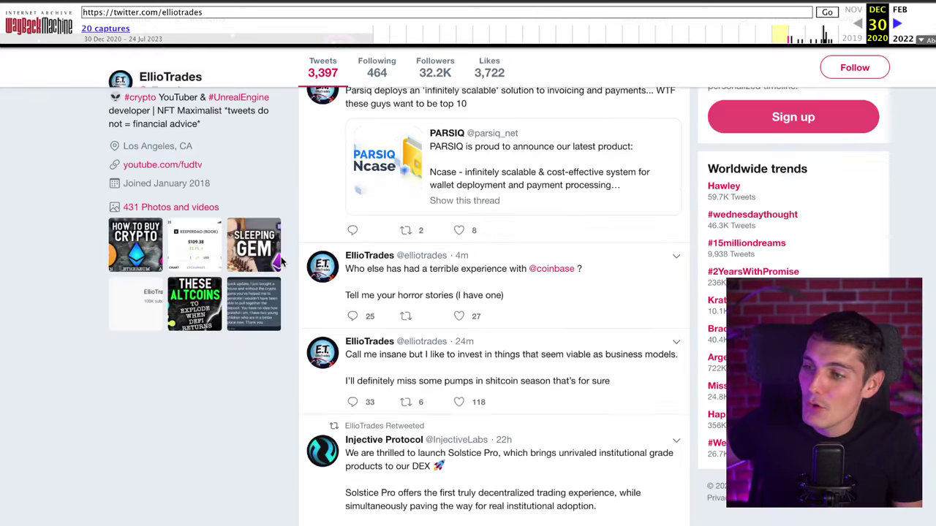
scroll(266, 272, "up", 5)
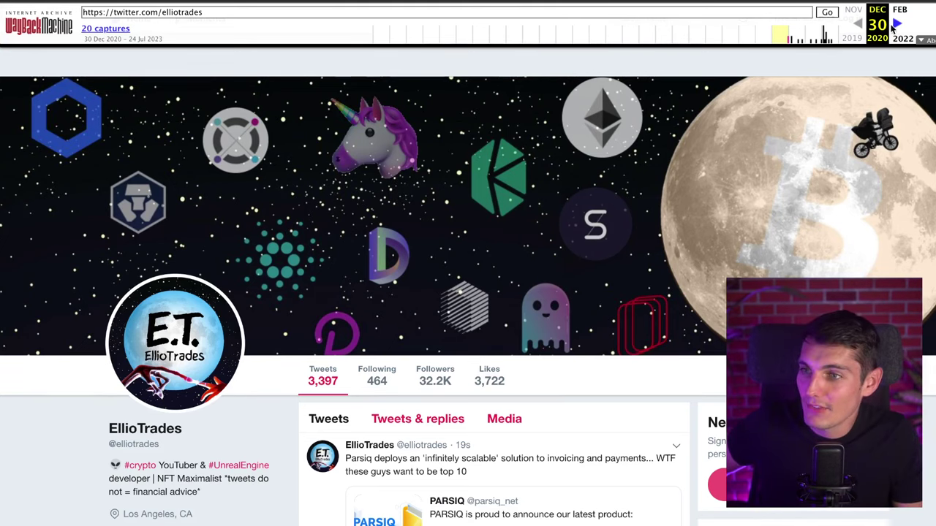
scroll(212, 333, "down", 2)
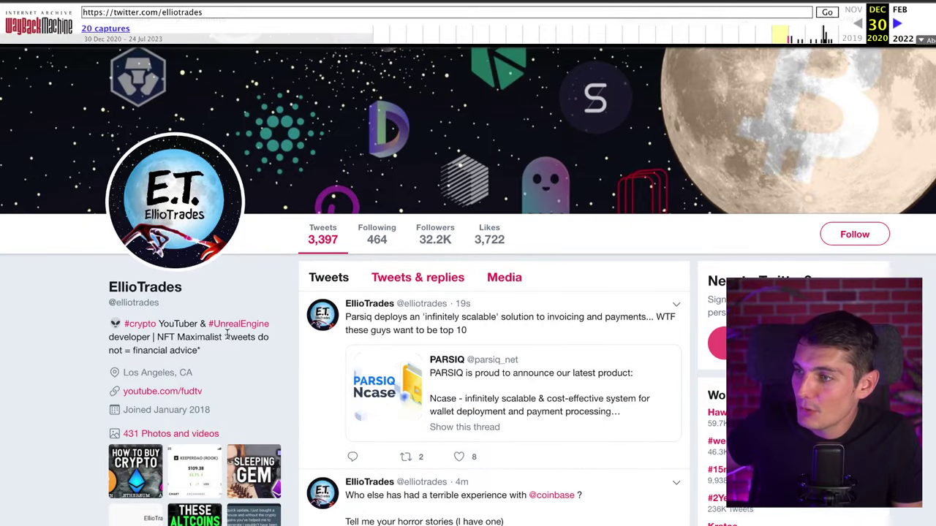
scroll(296, 282, "up", 2)
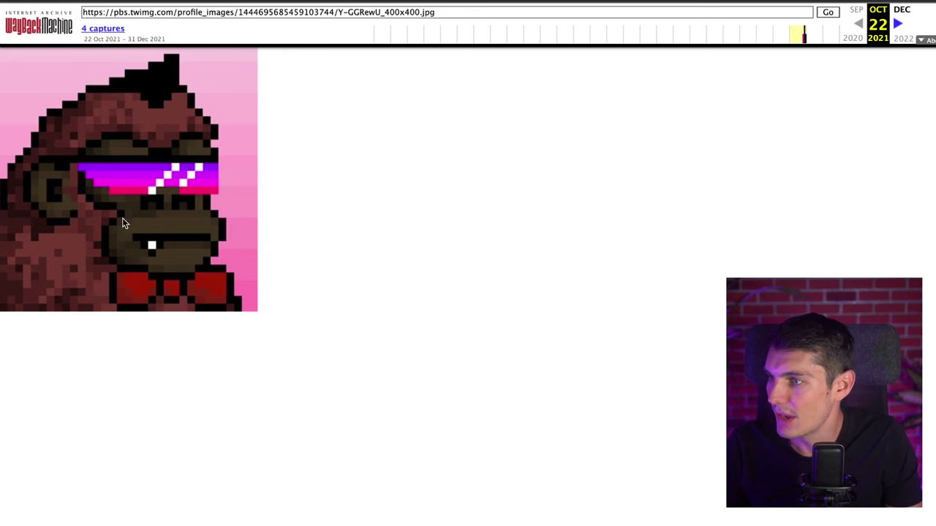
- Reverse-search the ape avatar with Google Lens and open a matching CyberKong result
right_click(123, 223)
left_click(168, 293)
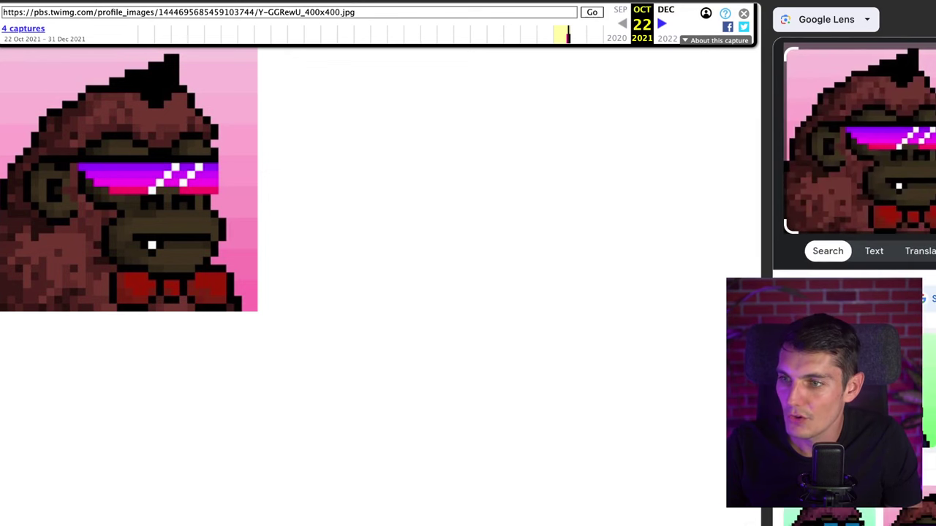
scroll(852, 220, "down", 5)
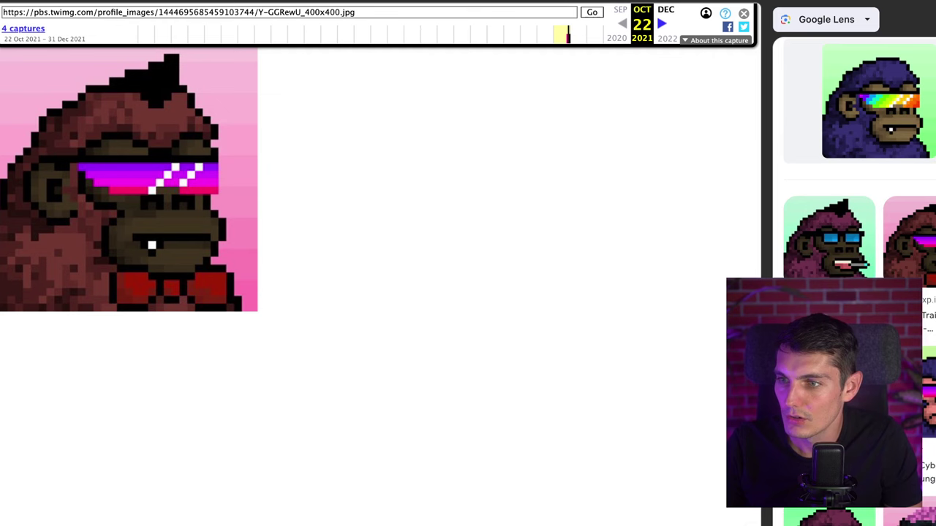
left_click(926, 263)
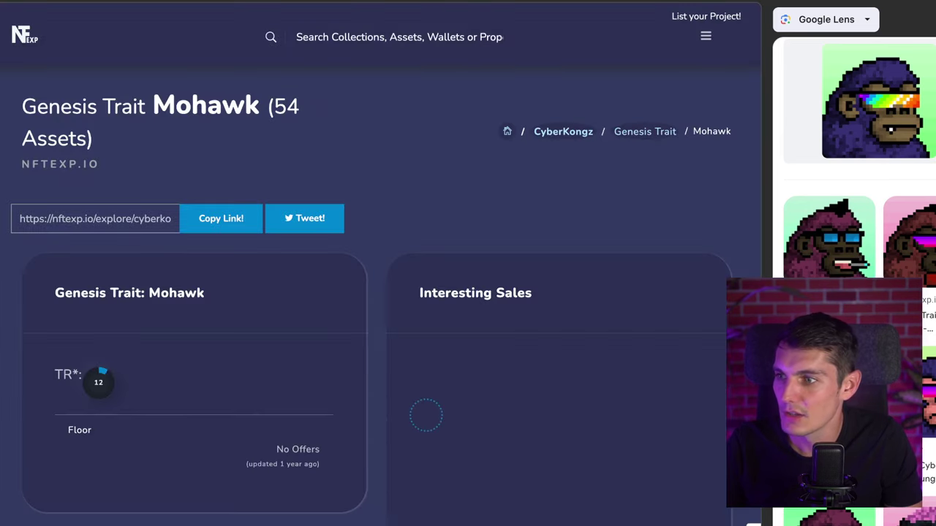
- Close the Lens panel and browse the NFTexp Mohawk trait grid of CyberKongs
left_click(907, 20)
scroll(395, 234, "down", 4)
scroll(321, 294, "down", 1)
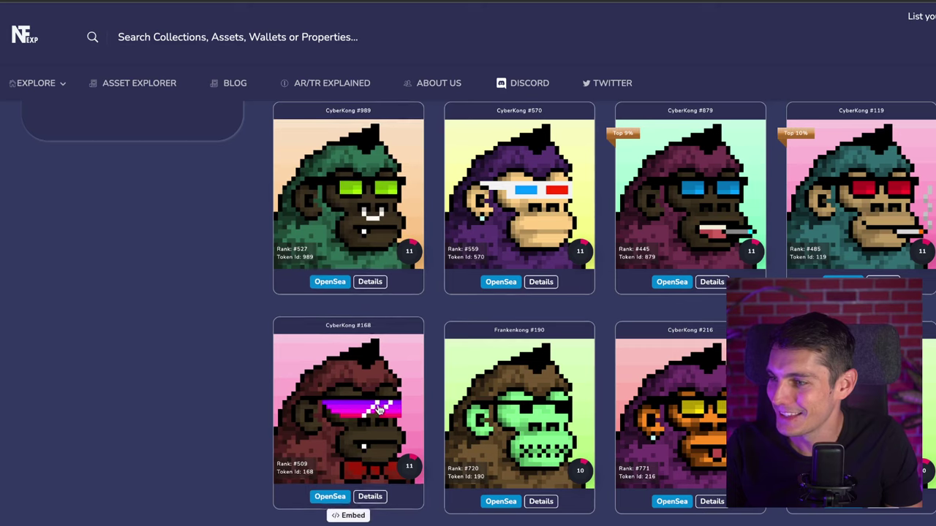
scroll(358, 342, "up", 3)
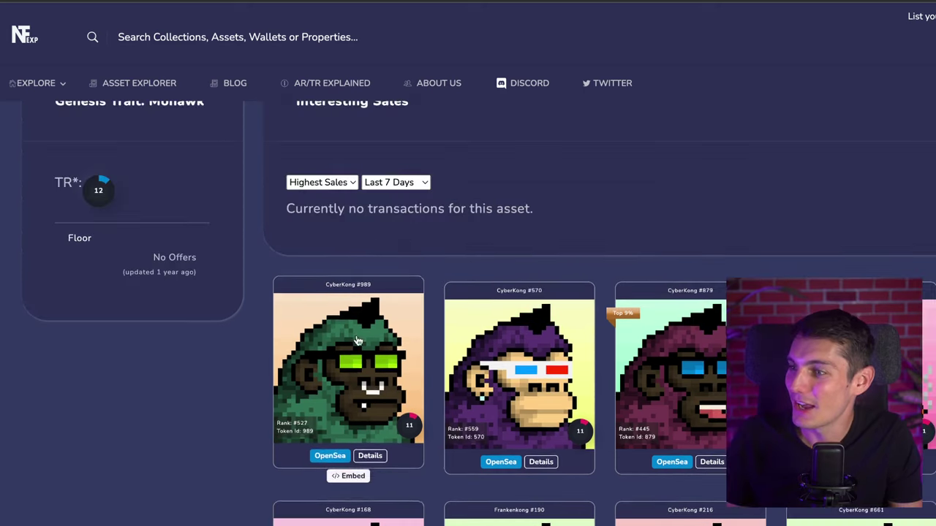
scroll(358, 341, "up", 3)
scroll(296, 154, "down", 10)
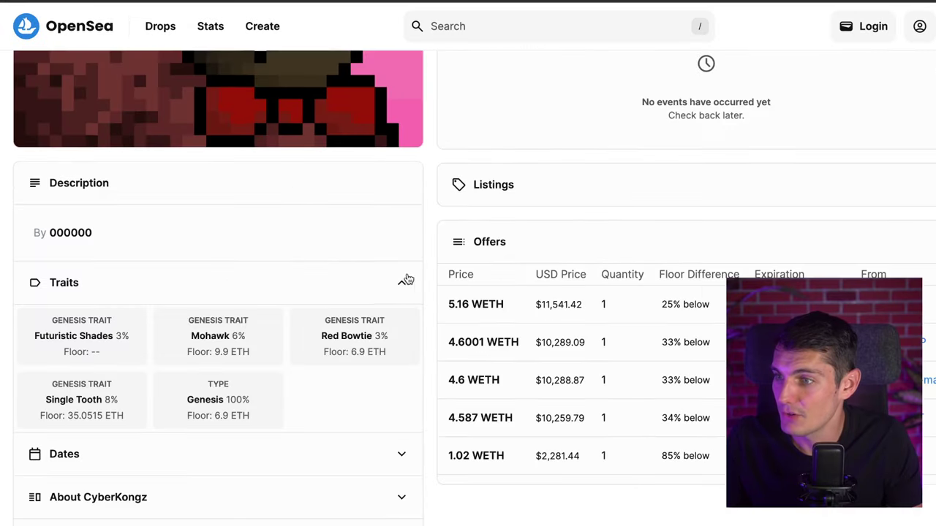
- Scroll the CyberKong's OpenSea page through Traits down to the Item Activity transfer table
scroll(423, 274, "up", 4)
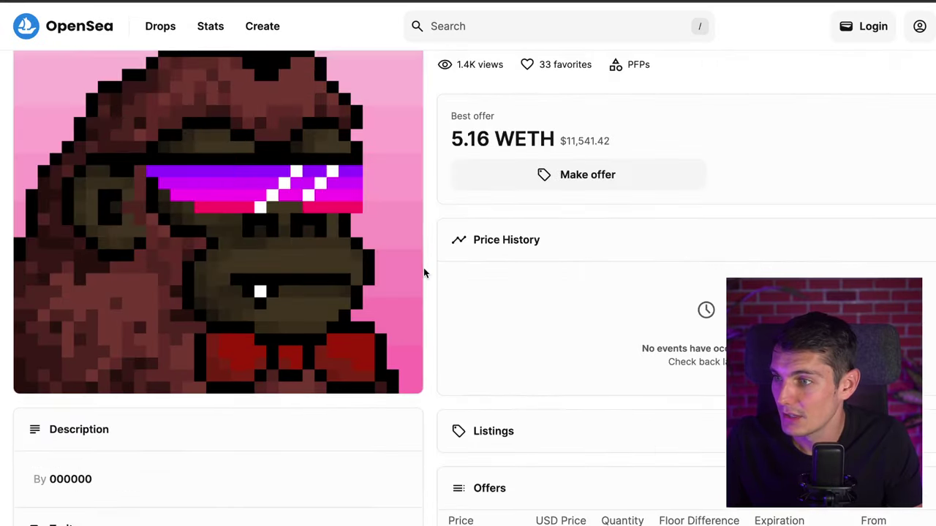
scroll(444, 222, "down", 8)
scroll(444, 223, "down", 4)
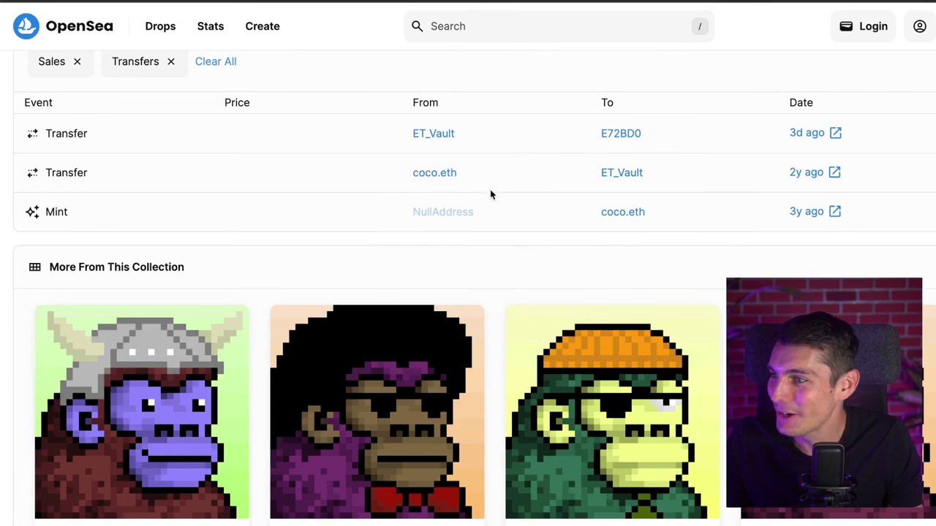
mouse_move(626, 182)
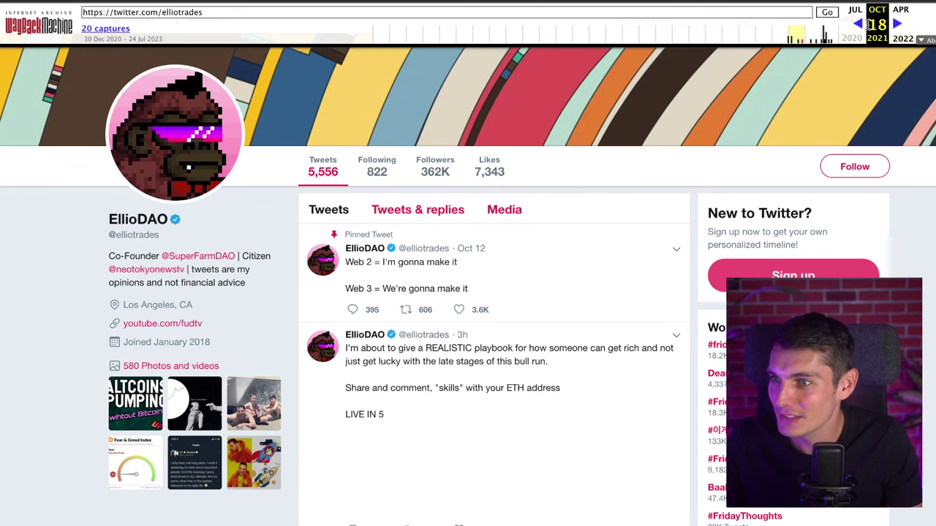
- Open the receiving ET_Vault account's OpenSea profile and copy its wallet address
left_click(860, 25)
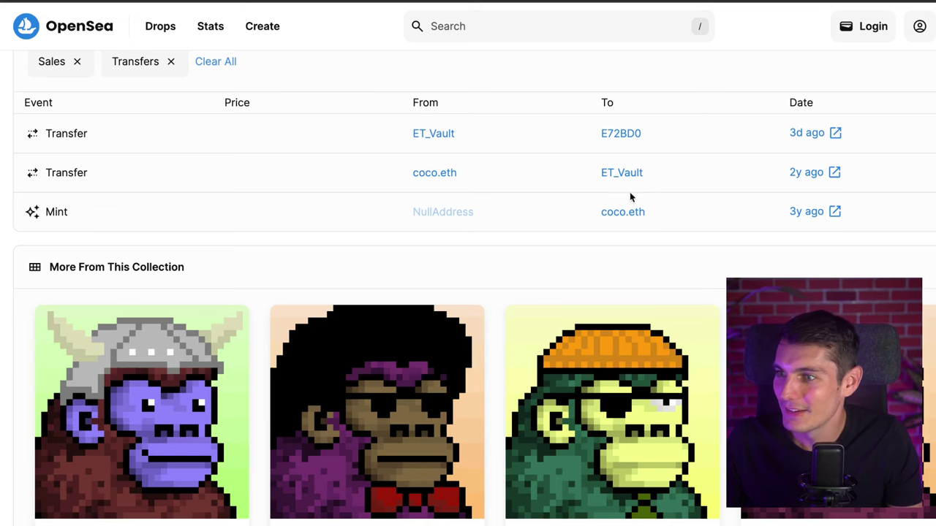
mouse_move(622, 177)
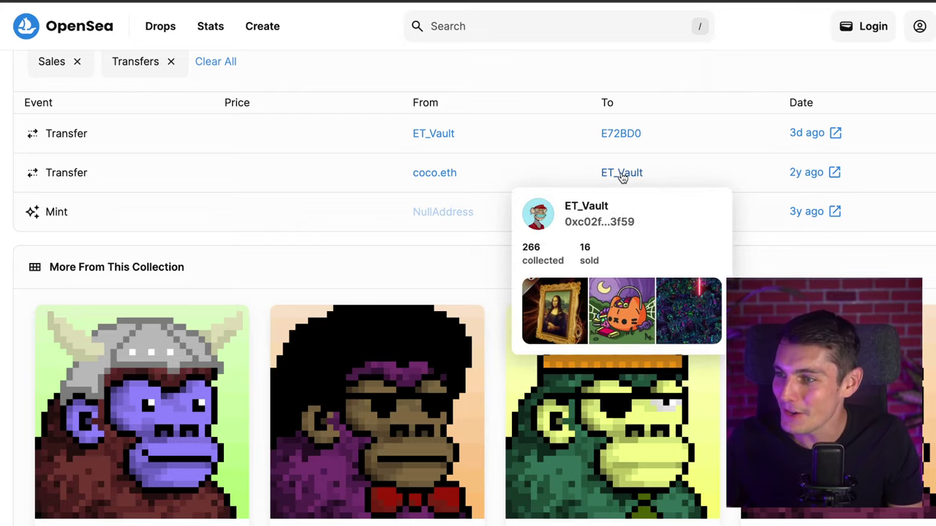
left_click(621, 174)
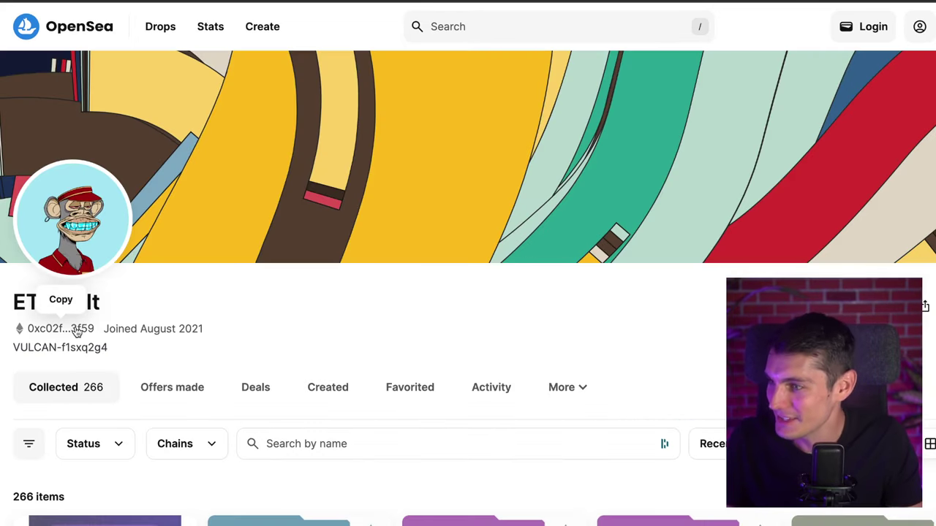
left_click(77, 331)
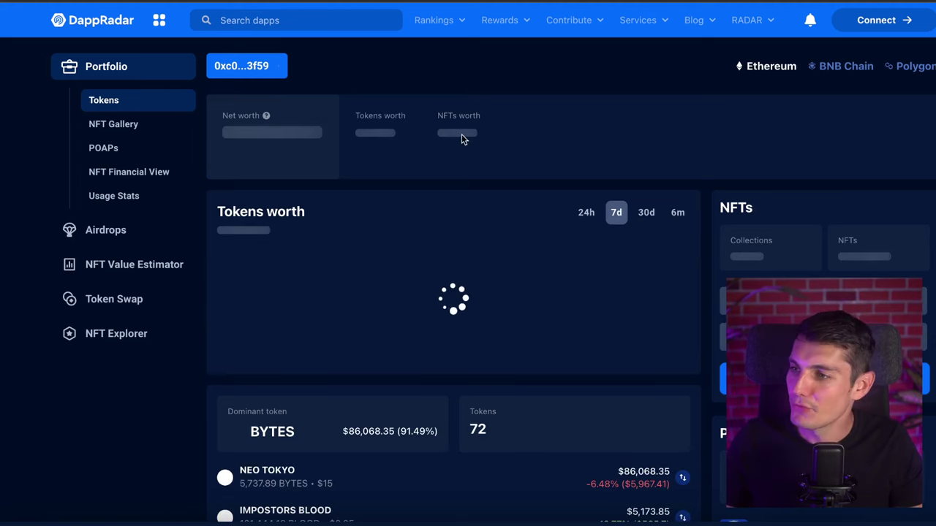
scroll(402, 304, "down", 1)
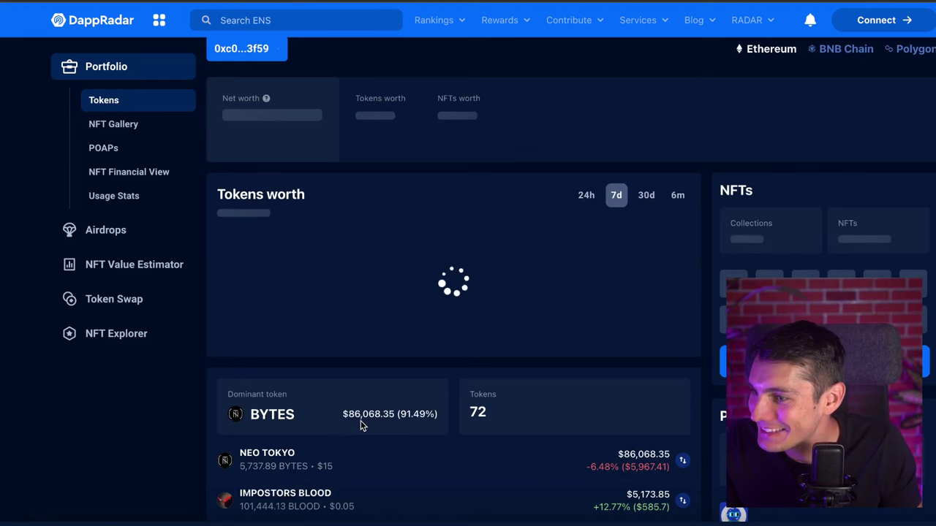
scroll(324, 476, "down", 3)
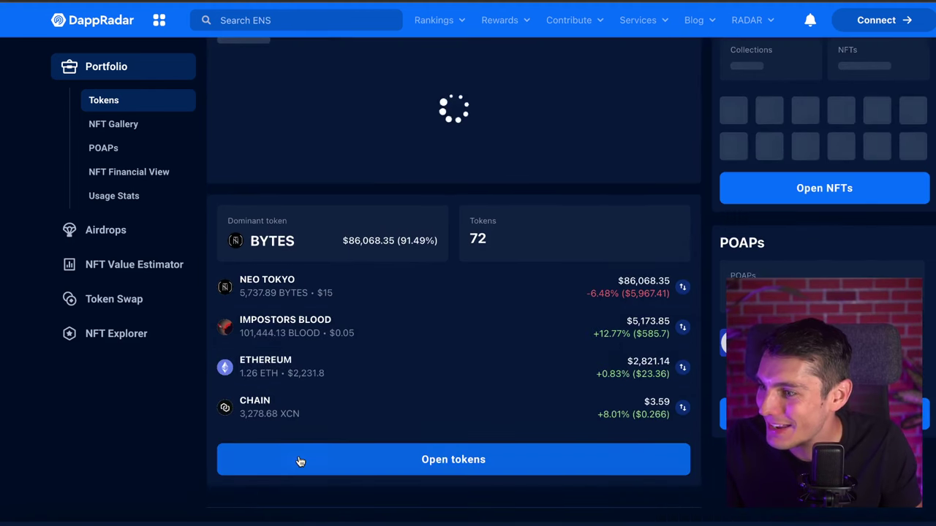
scroll(300, 461, "up", 3)
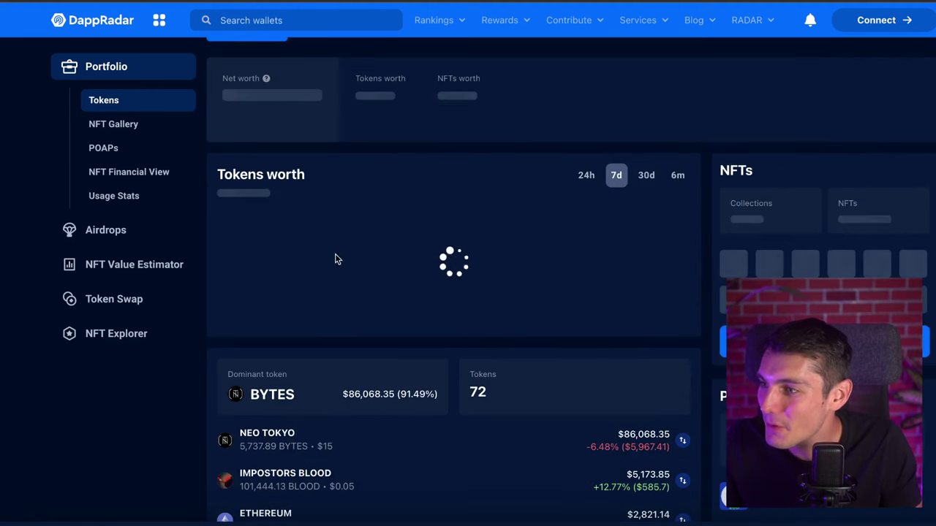
scroll(335, 259, "down", 3)
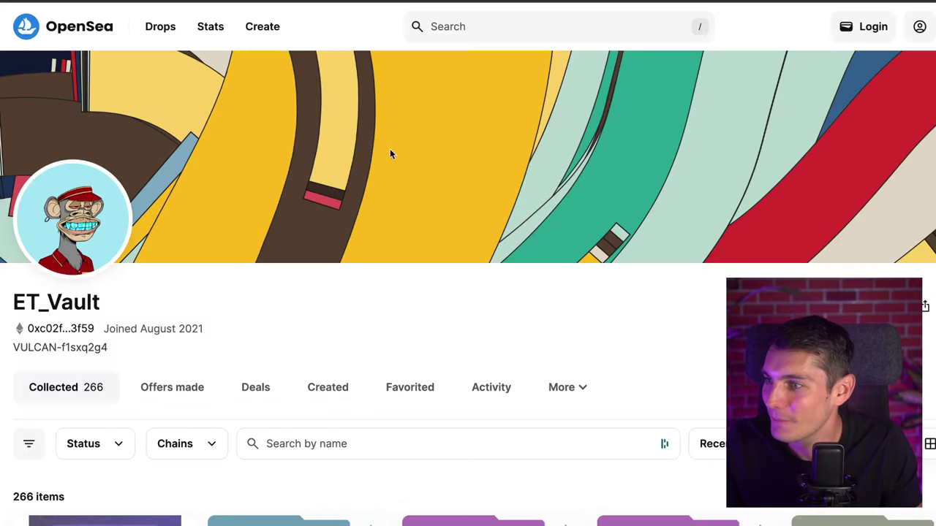
- Browse ET_Vault's 266 collected NFTs, including Genkai, The Plague and Rave Pigs
scroll(324, 271, "down", 5)
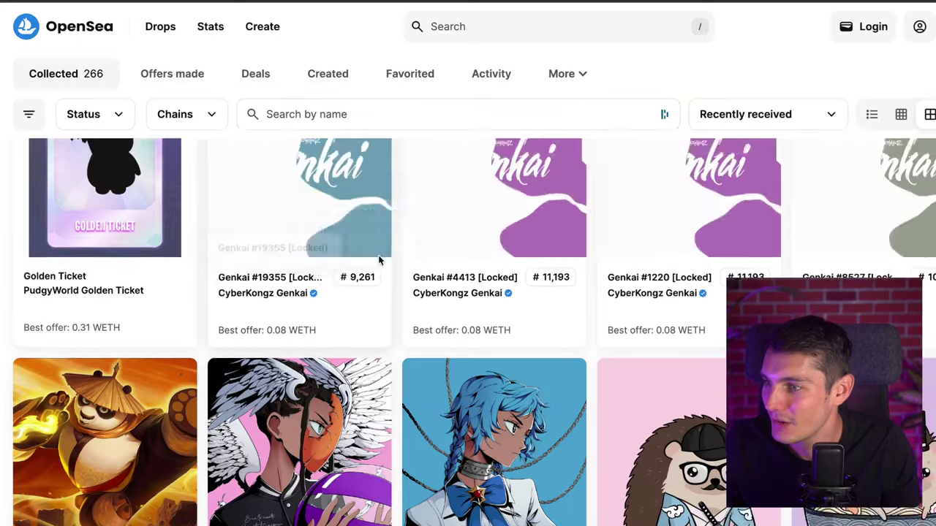
scroll(551, 256, "up", 5)
scroll(551, 256, "down", 7)
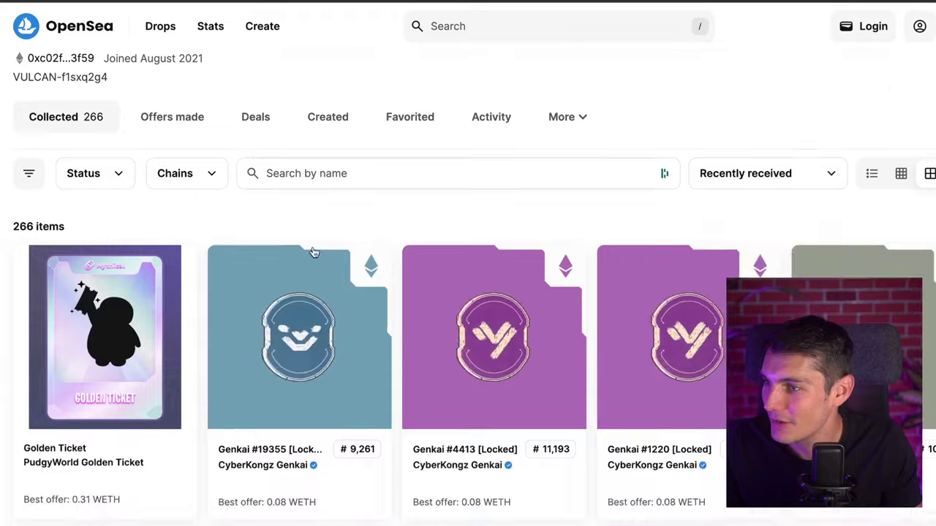
scroll(599, 182, "down", 10)
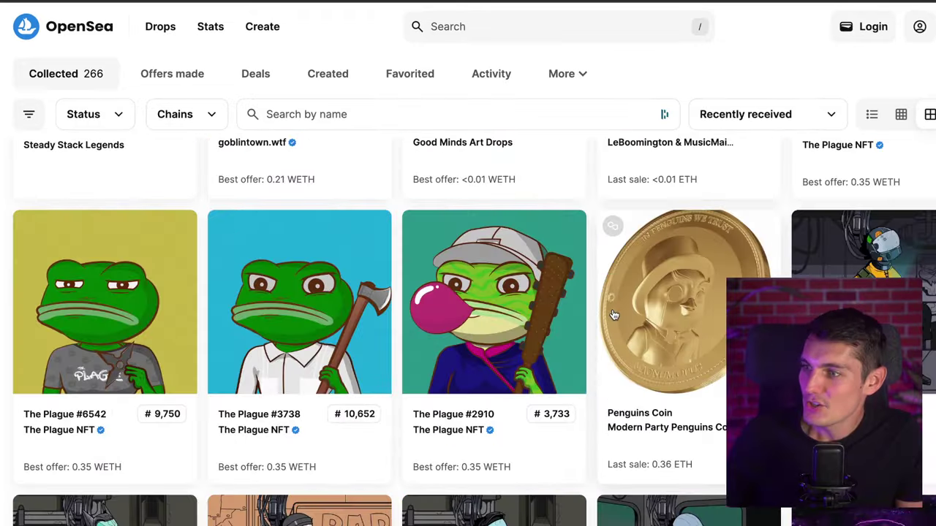
scroll(615, 316, "down", 10)
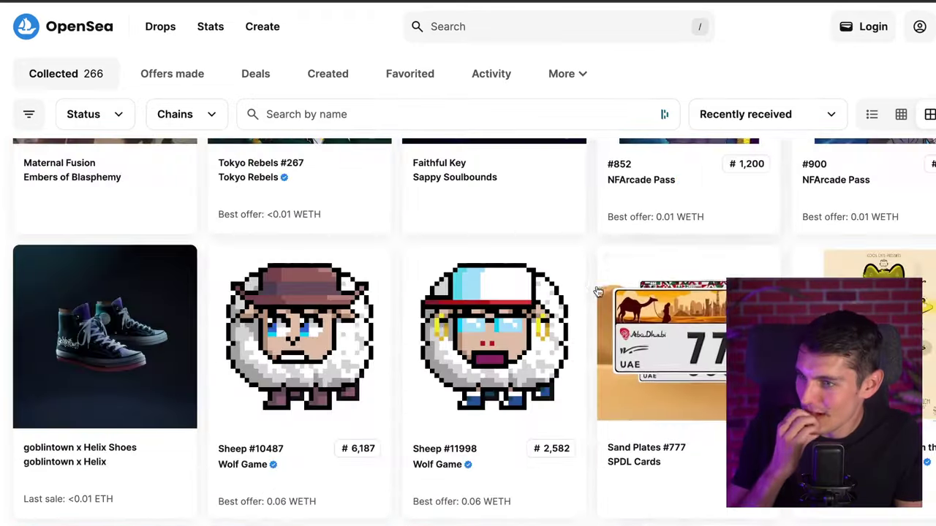
scroll(594, 315, "up", 15)
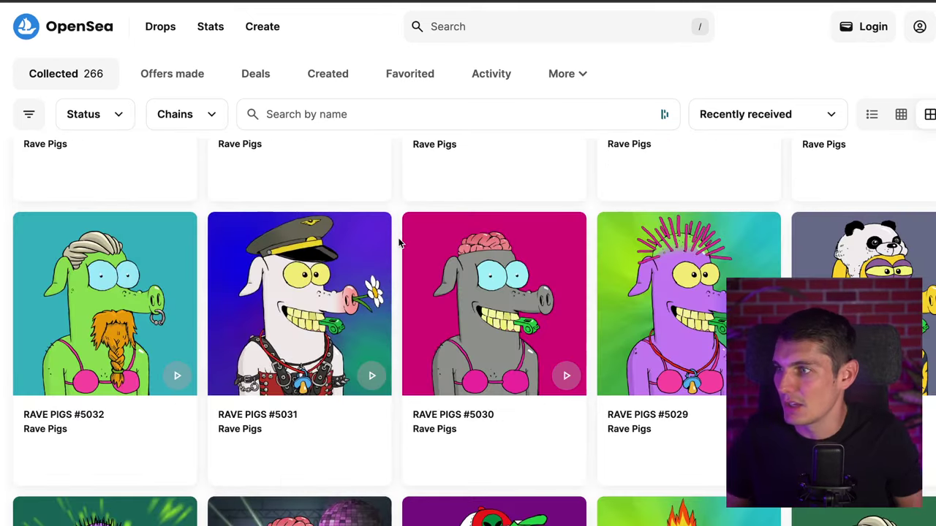
scroll(399, 243, "up", 15)
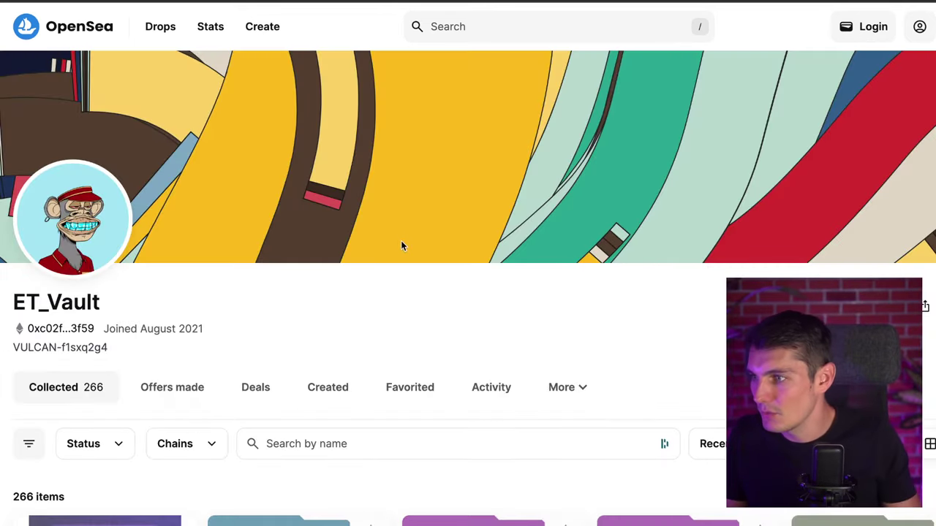
scroll(400, 240, "down", 2)
scroll(402, 201, "down", 10)
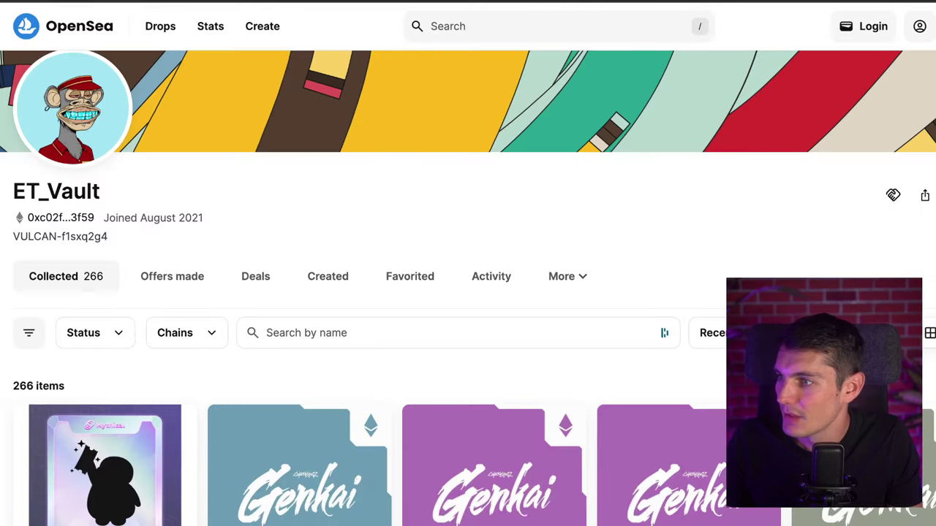
- Copy the ET_Vault address again, then inspect the Item Activity From/To transfer links toward E72BD0
left_click(76, 223)
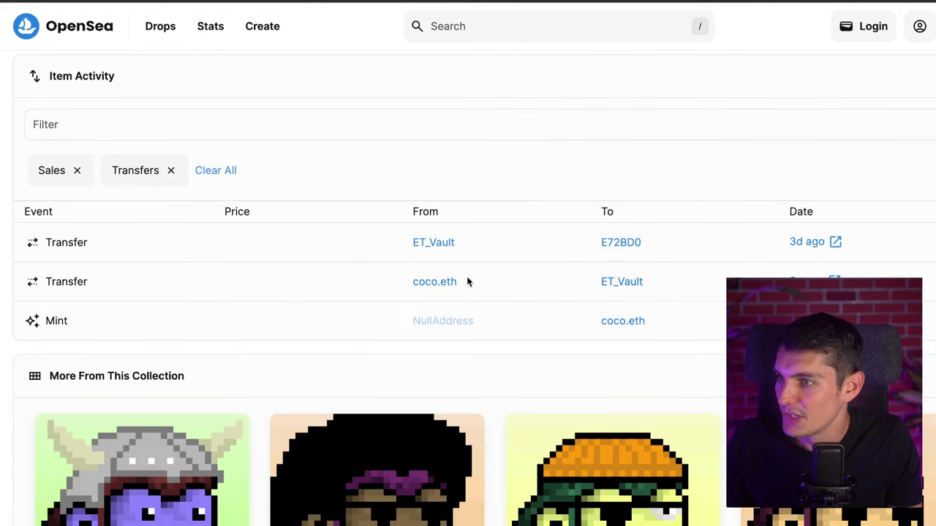
mouse_move(455, 281)
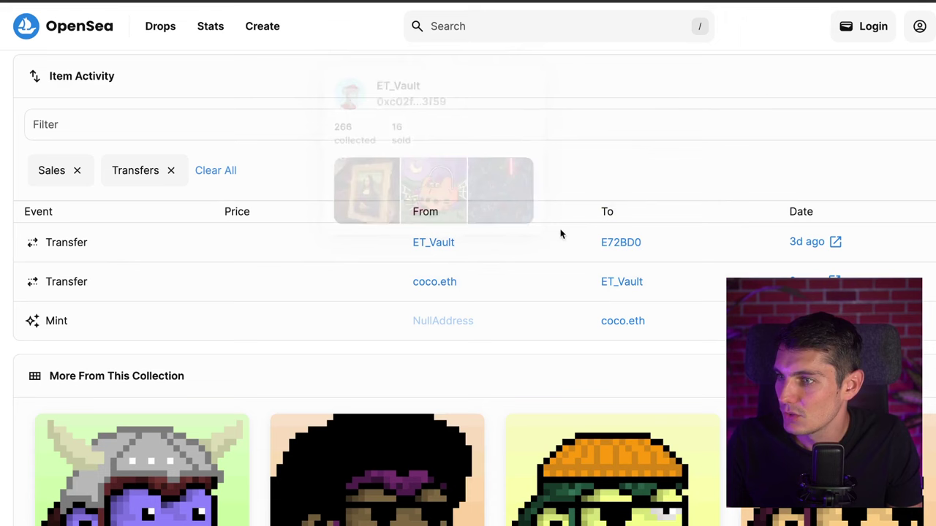
mouse_move(620, 240)
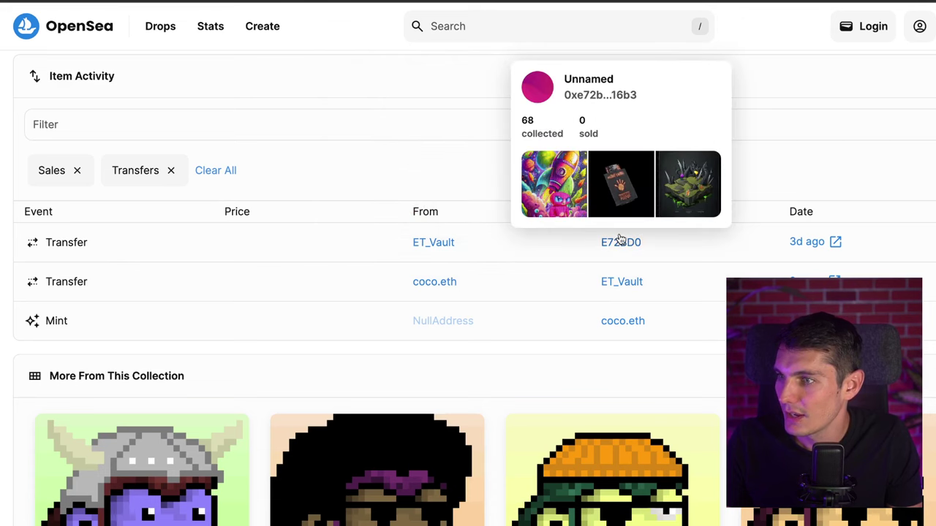
scroll(409, 296, "up", 2)
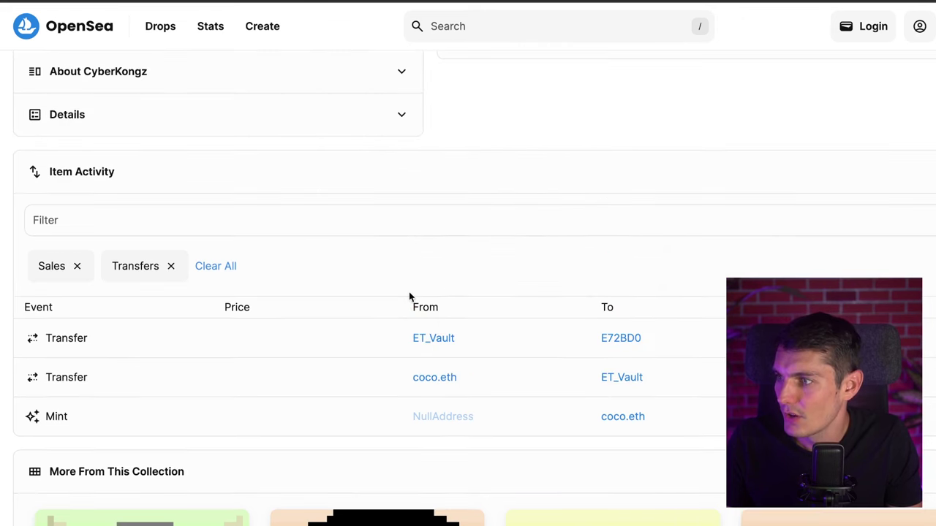
mouse_move(618, 338)
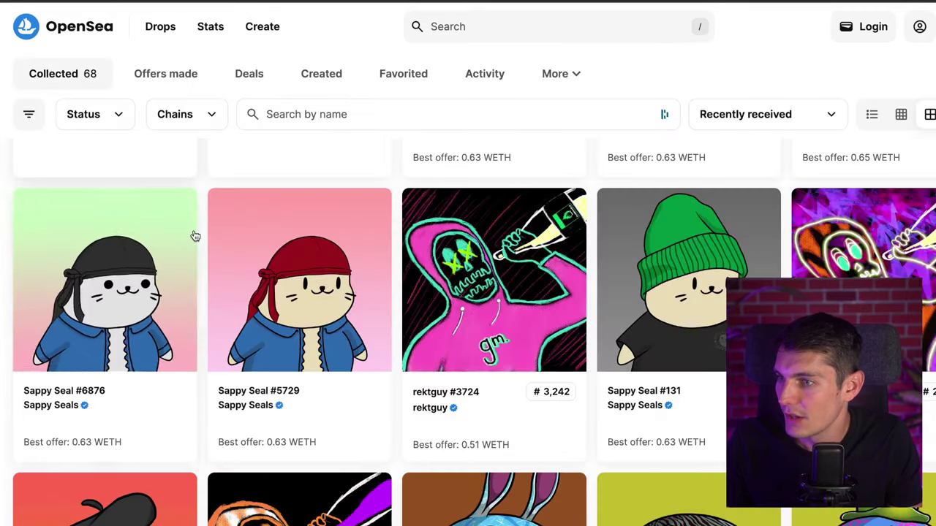
scroll(194, 236, "down", 4)
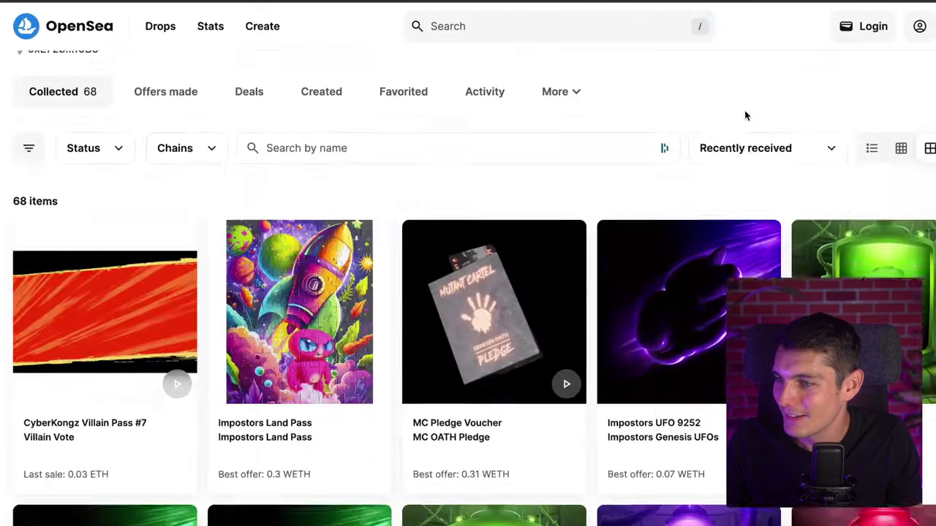
scroll(738, 124, "down", 8)
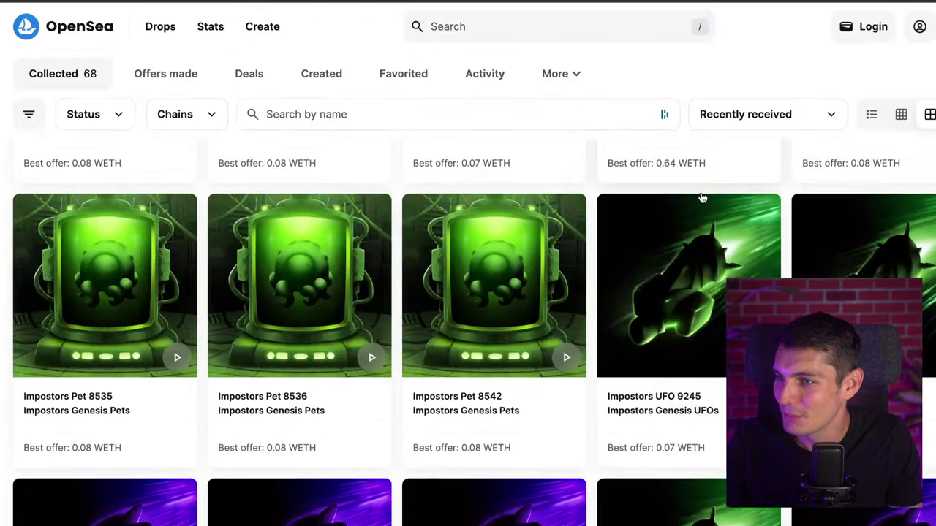
scroll(635, 387, "down", 15)
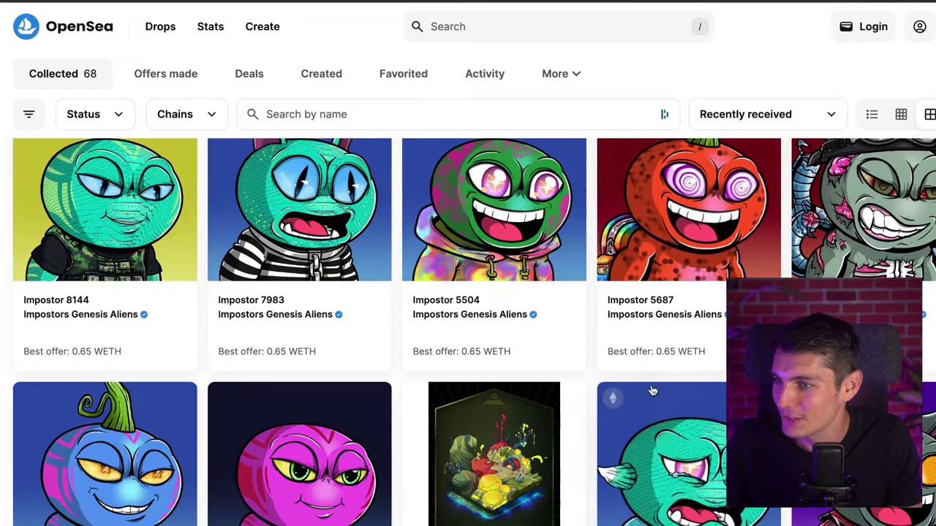
scroll(653, 391, "down", 6)
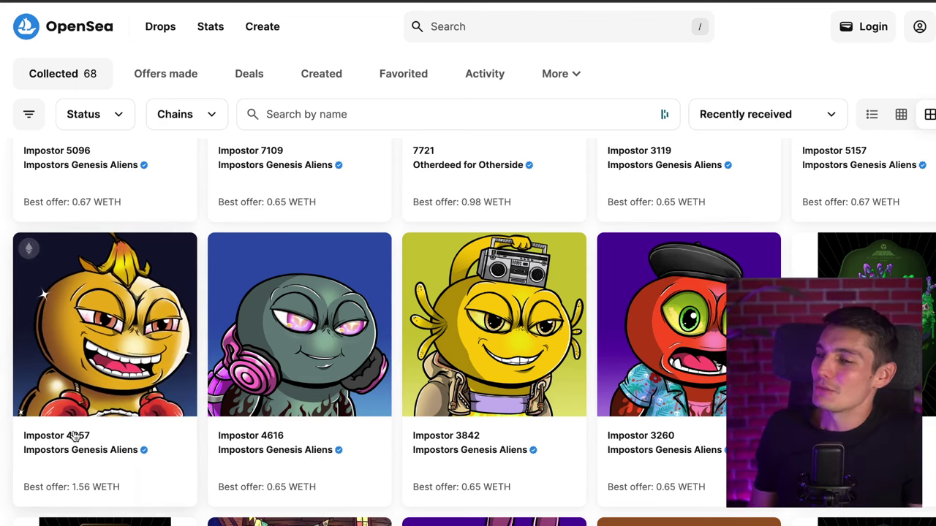
mouse_move(83, 440)
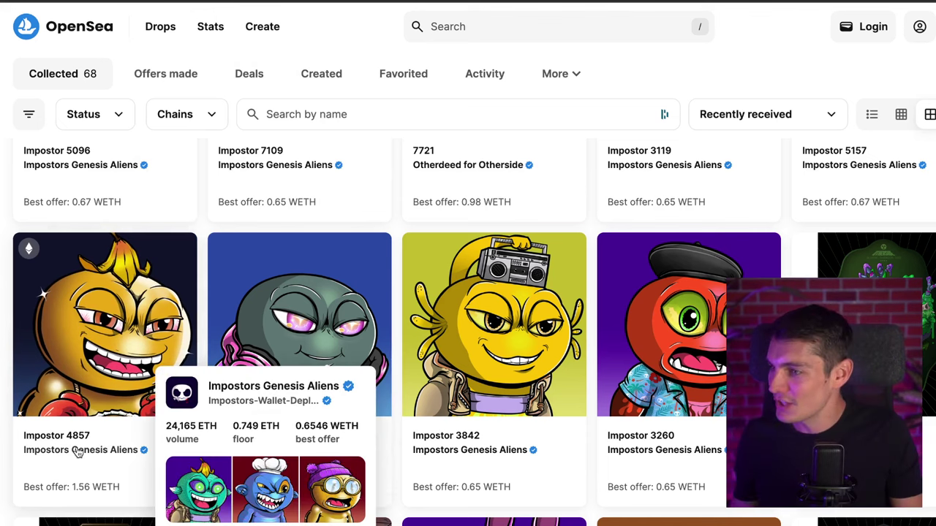
mouse_move(319, 171)
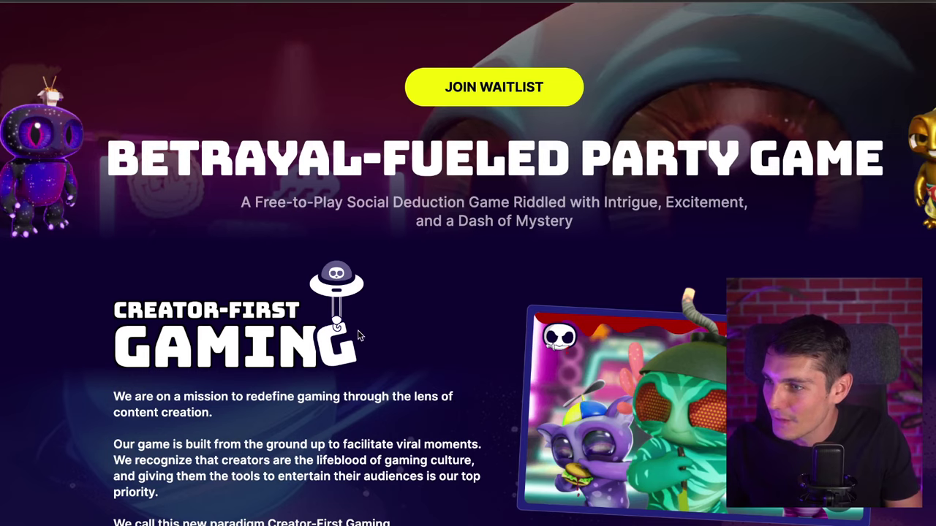
- Scroll the Impostors 'Betrayal-Fueled Party Game' homepage down to the footer and back up
scroll(358, 336, "up", 4)
scroll(348, 321, "down", 3)
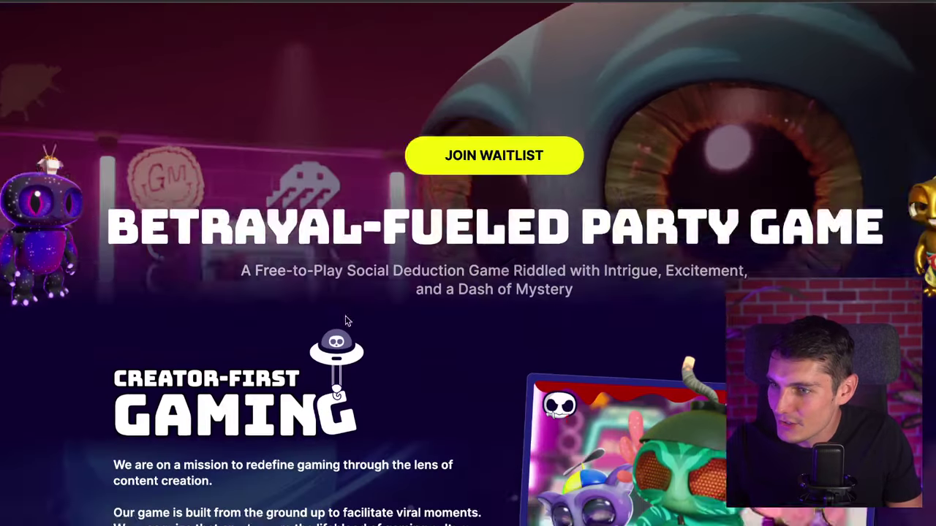
scroll(348, 321, "down", 20)
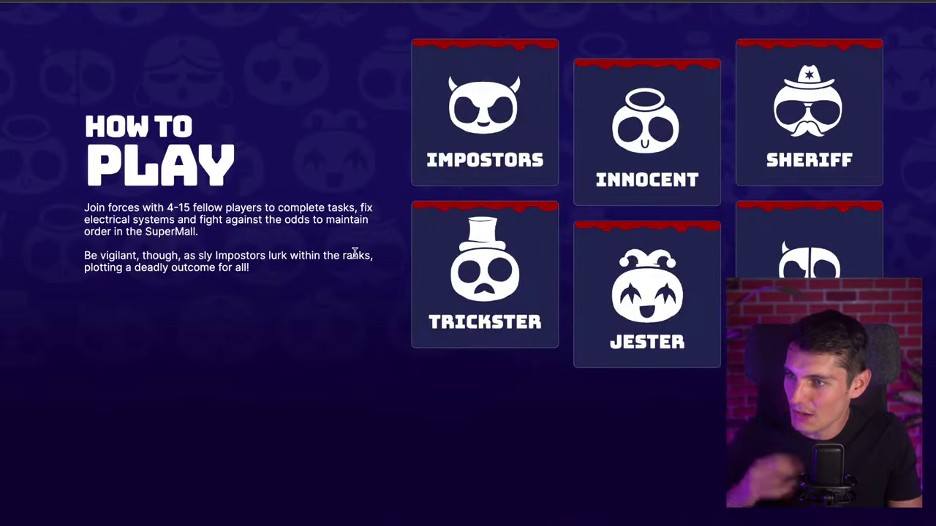
scroll(354, 253, "down", 20)
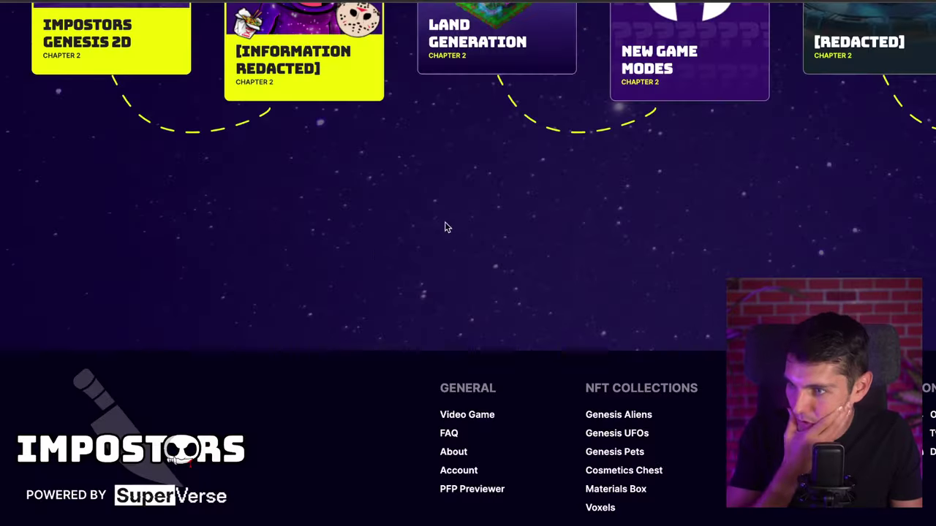
scroll(489, 240, "up", 20)
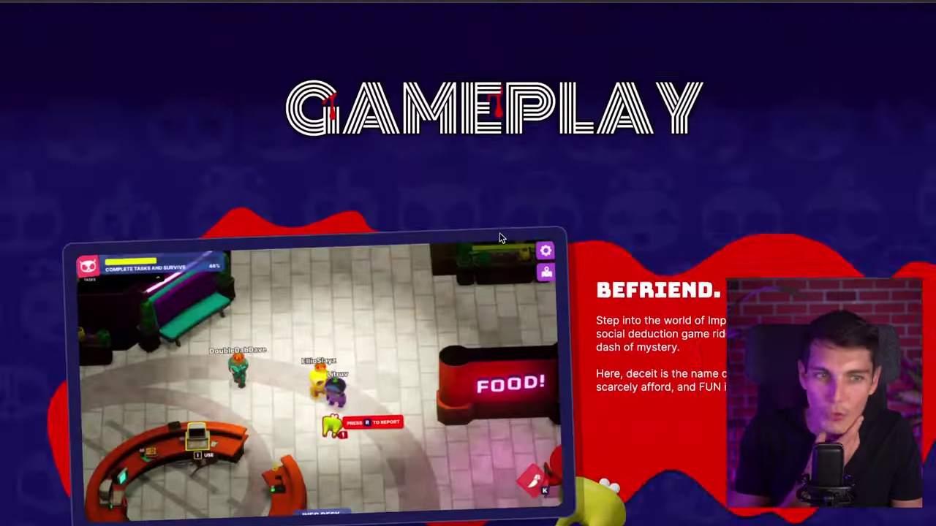
scroll(501, 234, "up", 10)
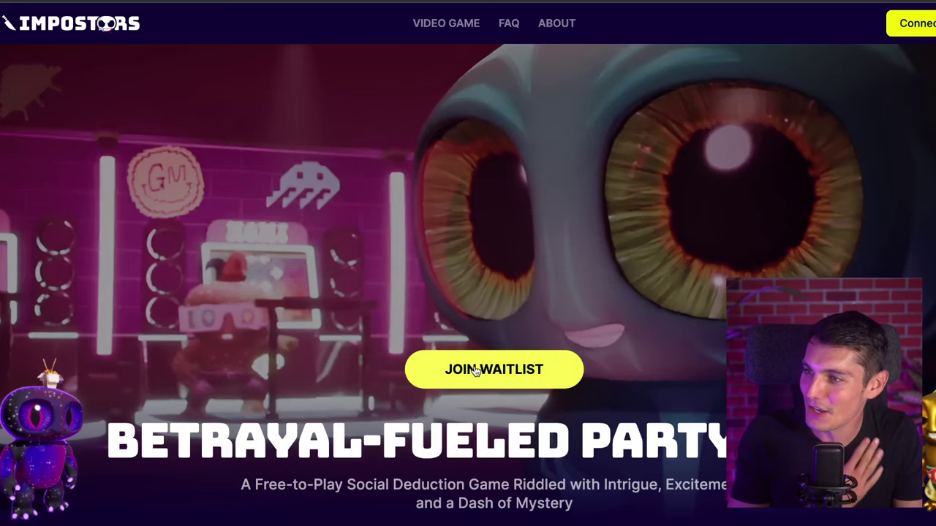
- Return to the Unnamed wallet's 68-NFT OpenSea profile and copy its wallet address
key("ctrl+Tab")
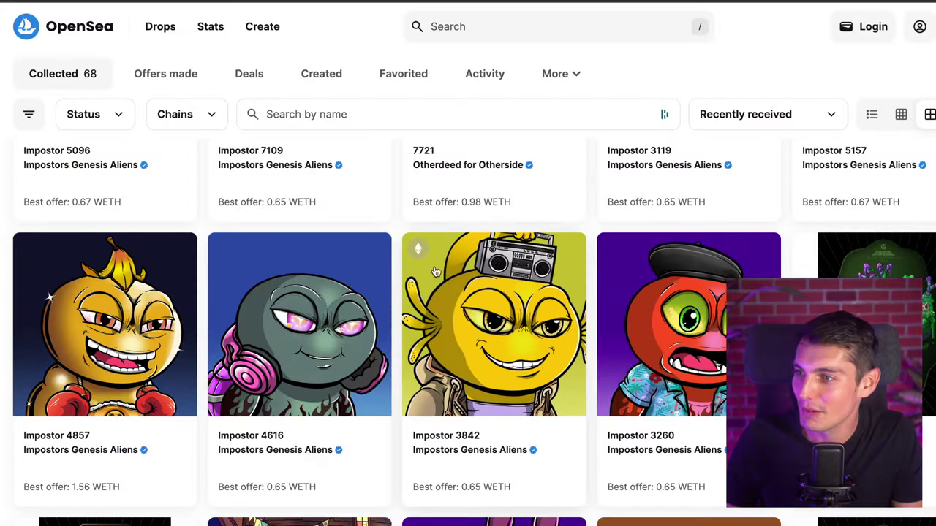
scroll(476, 281, "down", 10)
scroll(488, 275, "up", 15)
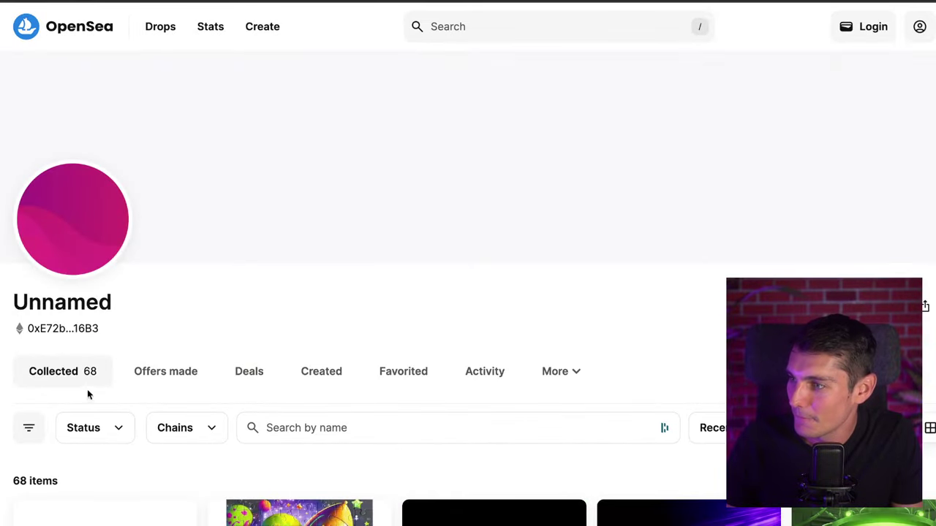
left_click(73, 329)
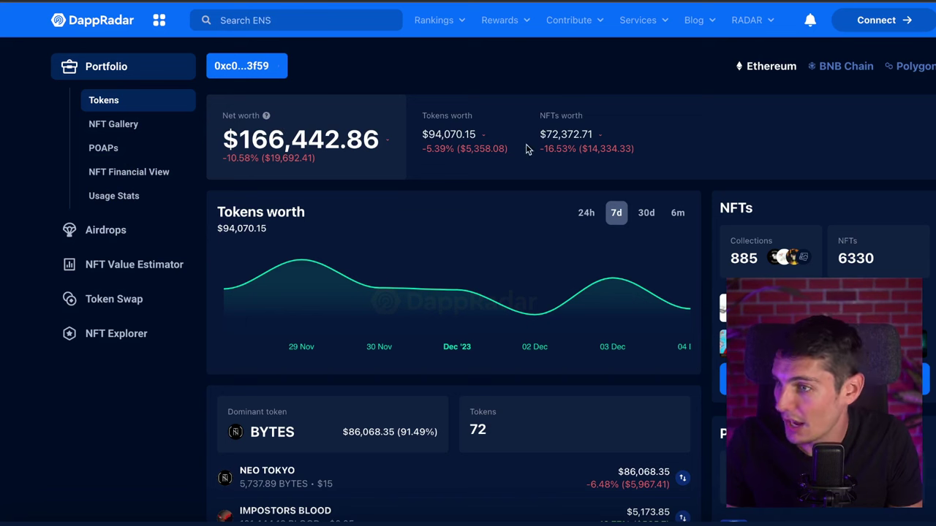
- Deselect the highlighted NFTs worth figures on the DappRadar portfolio page
left_click(436, 132)
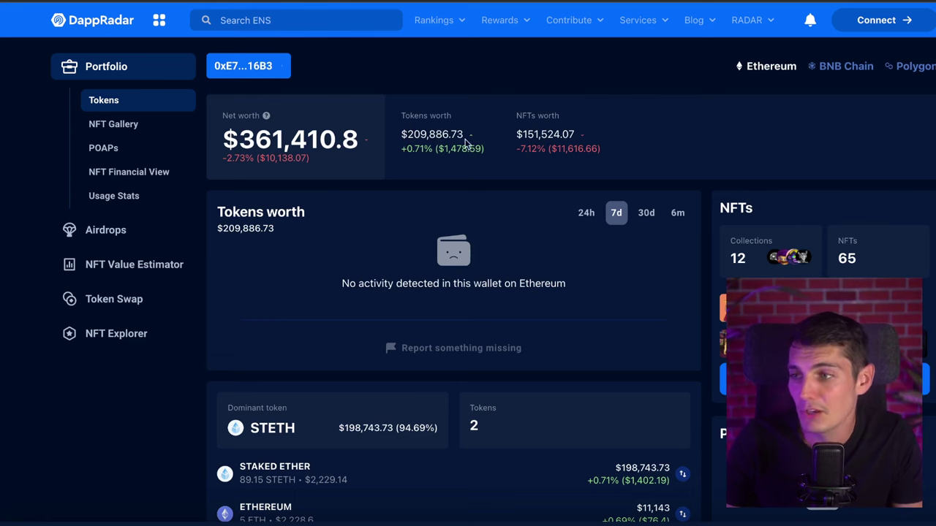
scroll(321, 159, "down", 1)
scroll(291, 157, "up", 1)
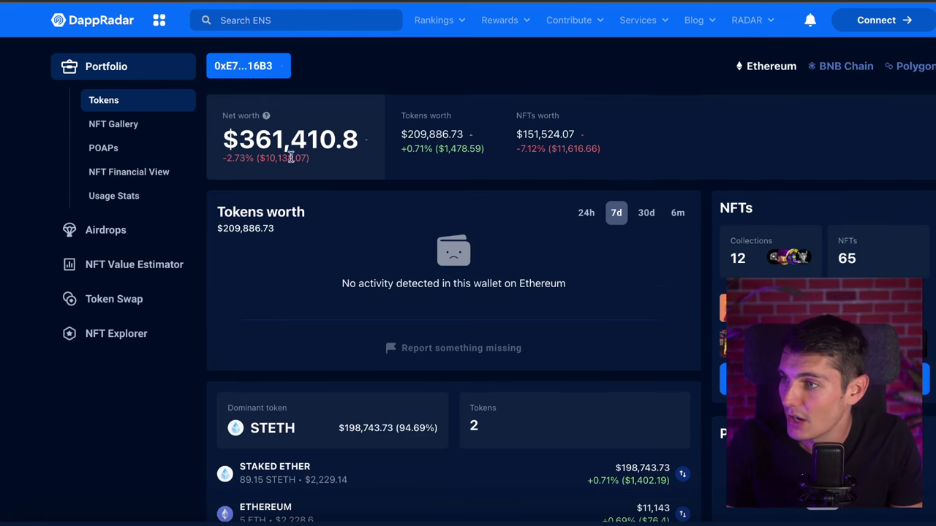
scroll(310, 141, "down", 3)
scroll(309, 144, "up", 3)
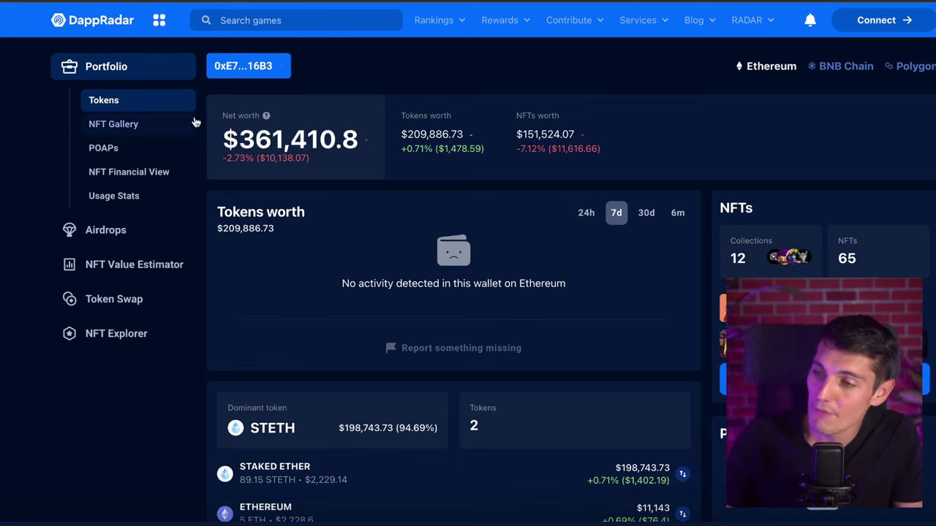
scroll(407, 115, "down", 3)
scroll(407, 114, "up", 3)
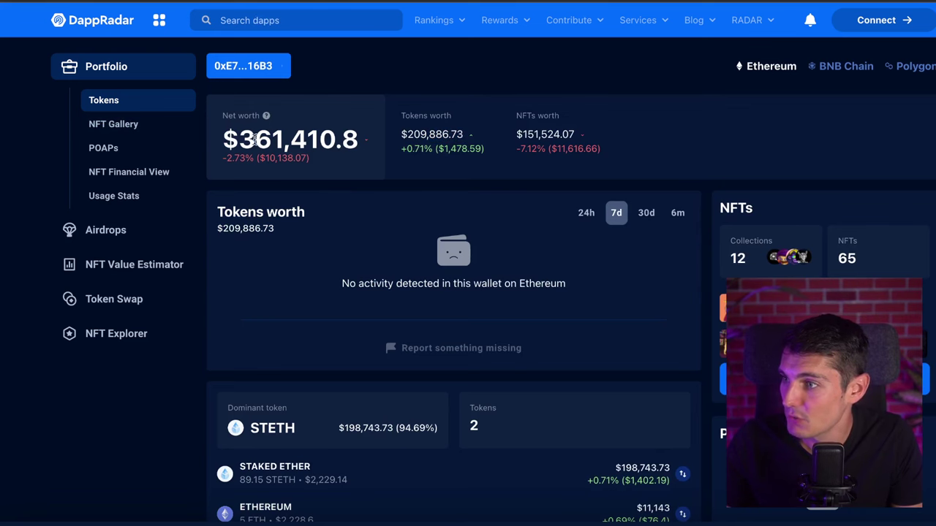
- Open DappRadar's NFT Gallery and scroll through the wallet's 65 NFTs across 12 collections
left_click(168, 125)
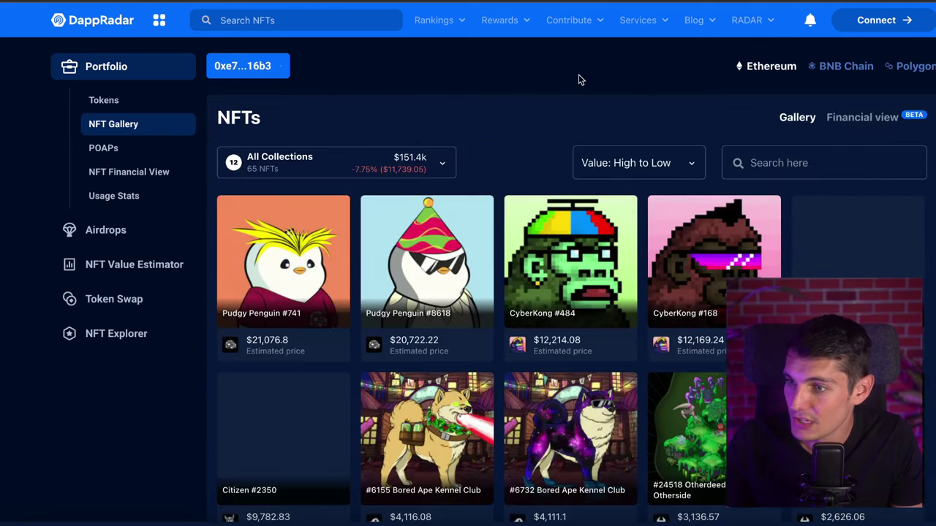
scroll(702, 198, "down", 5)
scroll(687, 223, "up", 5)
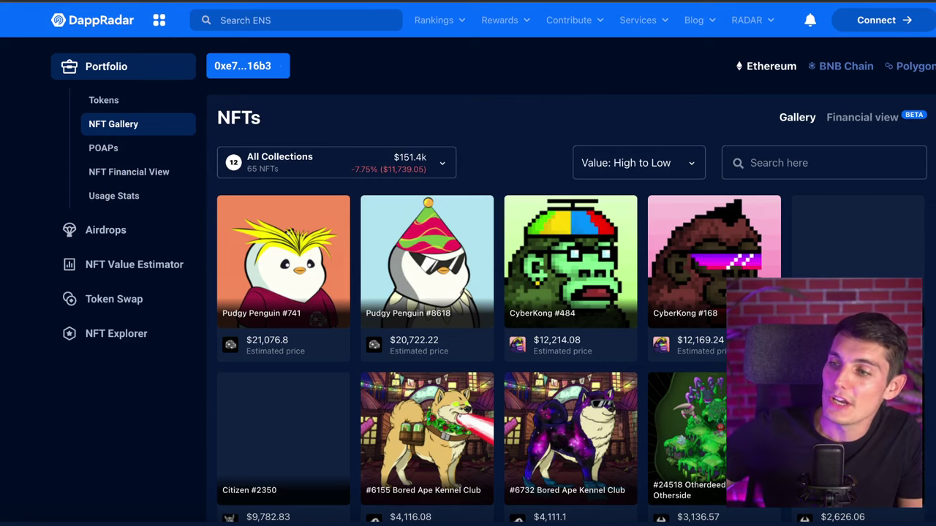
scroll(584, 212, "down", 5)
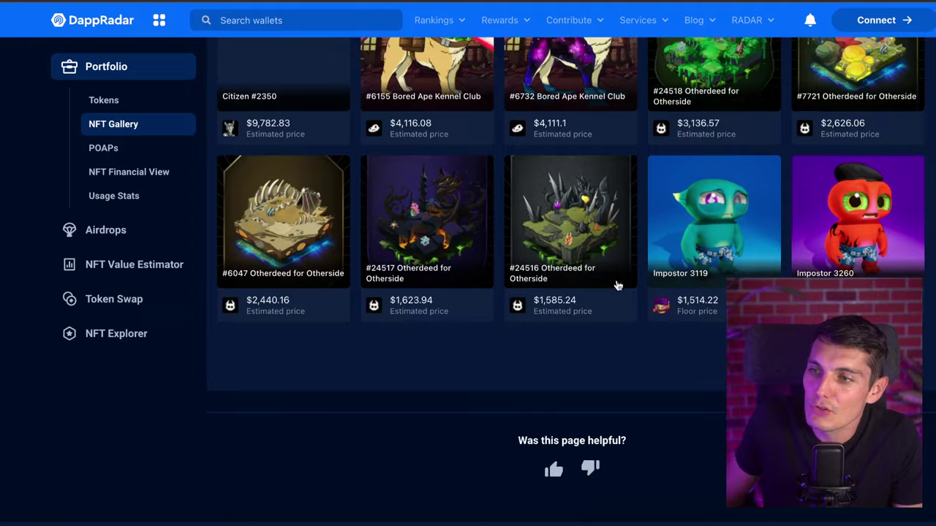
scroll(619, 284, "up", 5)
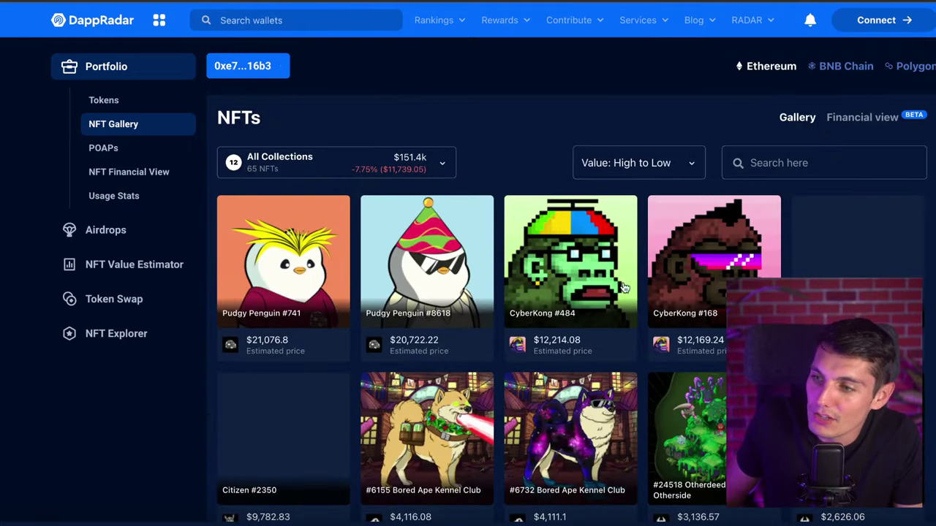
scroll(568, 180, "down", 2)
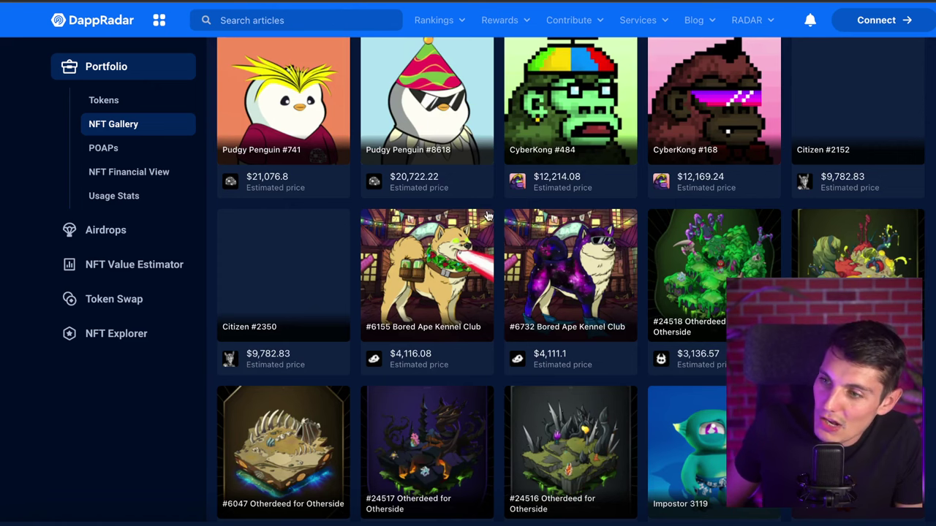
scroll(412, 272, "down", 6)
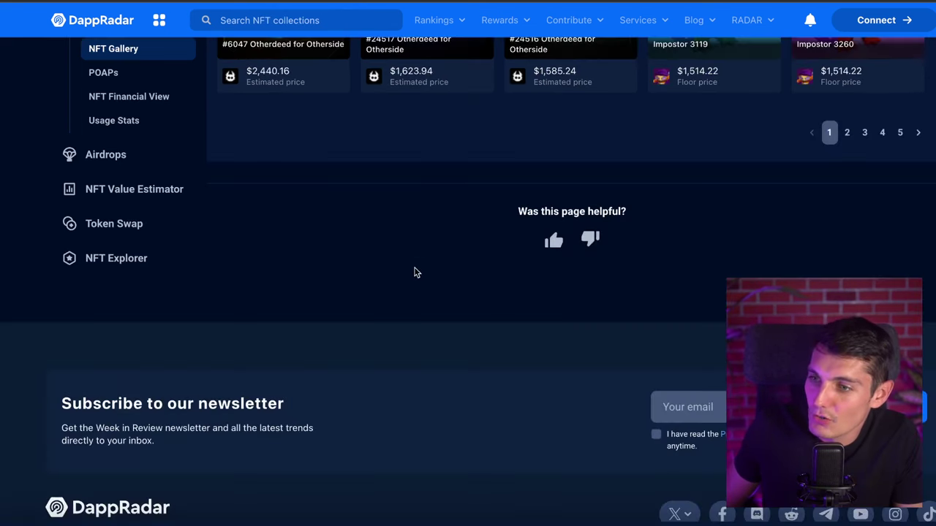
scroll(420, 256, "up", 4)
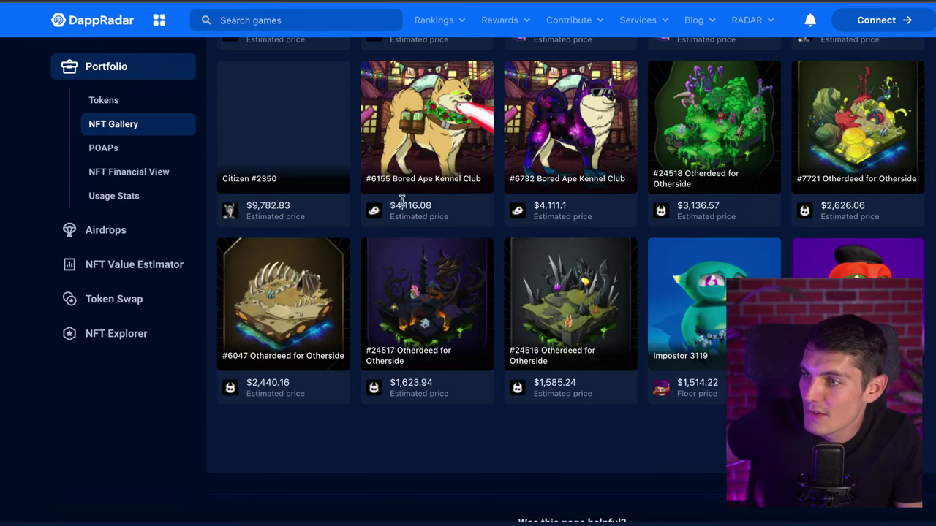
scroll(342, 223, "up", 5)
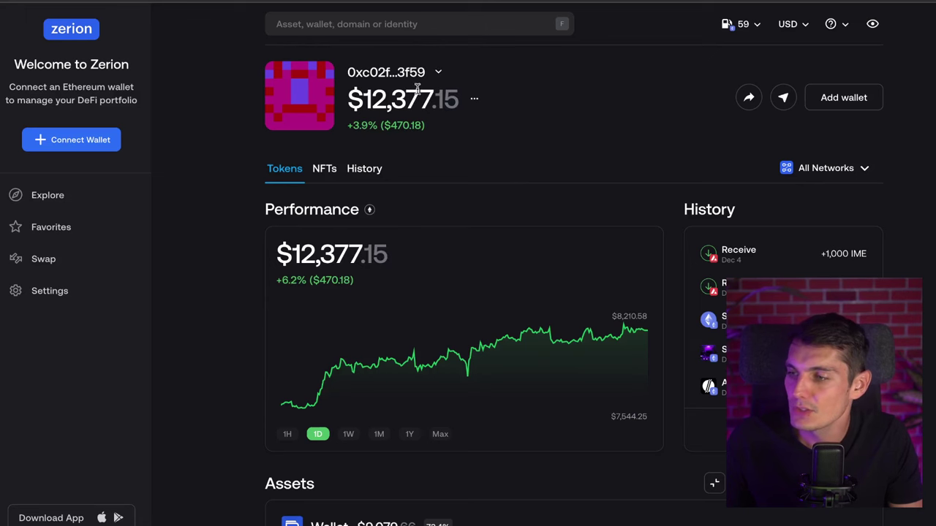
- Scroll the $209,812.06 wallet's Performance chart and Assets list showing Lido Staked ETH and ETH
scroll(444, 218, "down", 5)
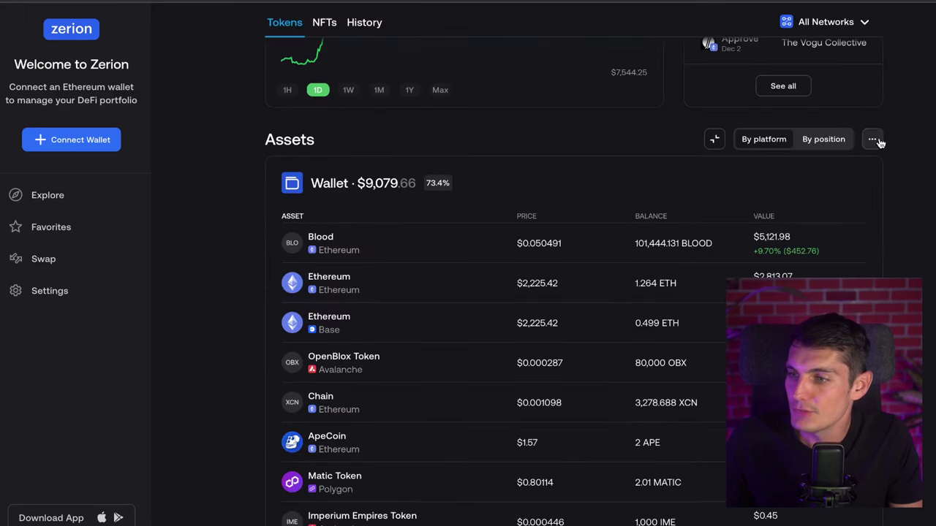
scroll(448, 153, "up", 5)
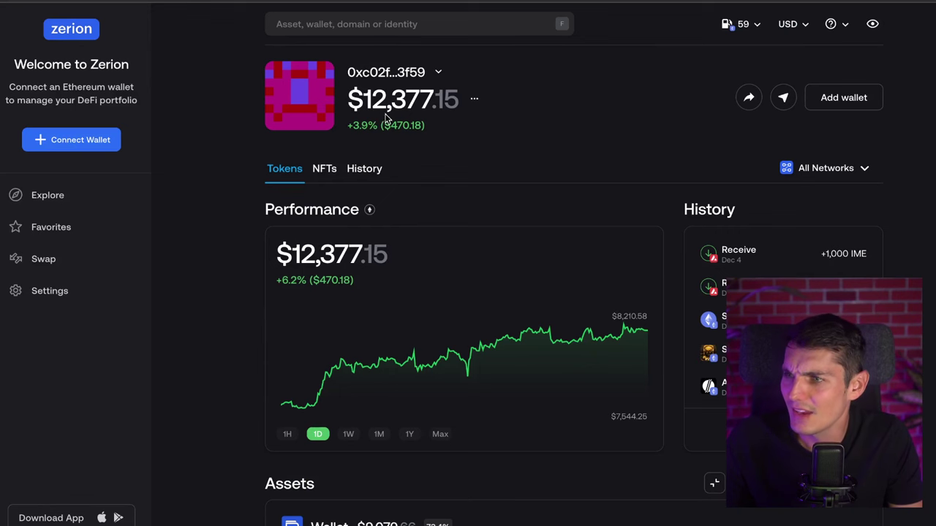
scroll(447, 105, "down", 1)
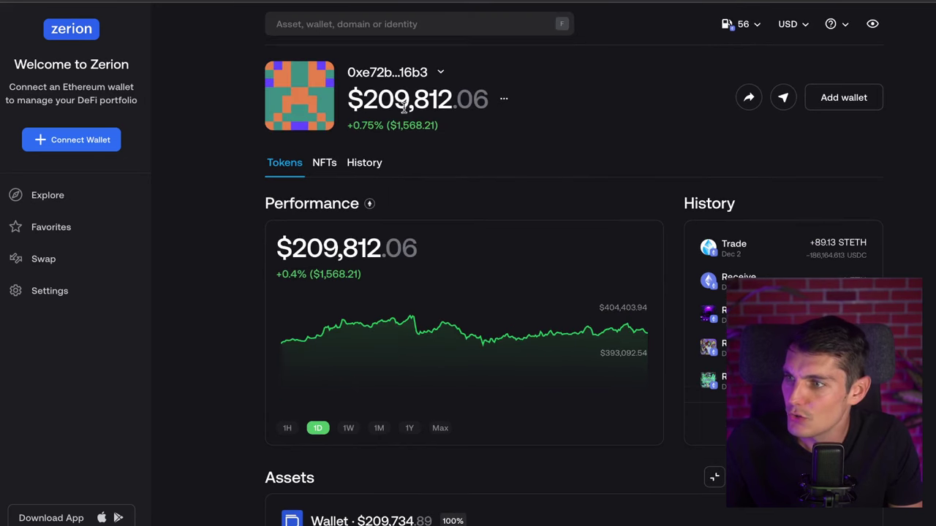
scroll(371, 145, "down", 1)
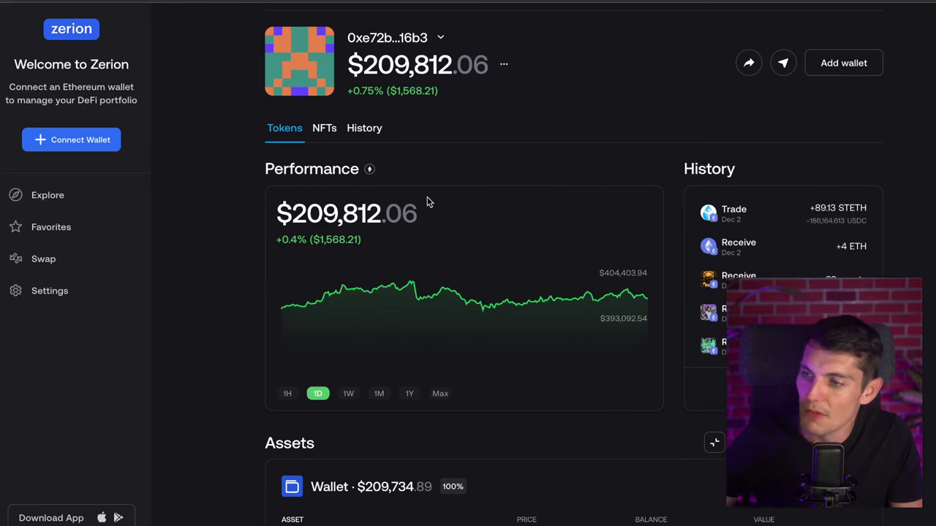
scroll(426, 183, "down", 3)
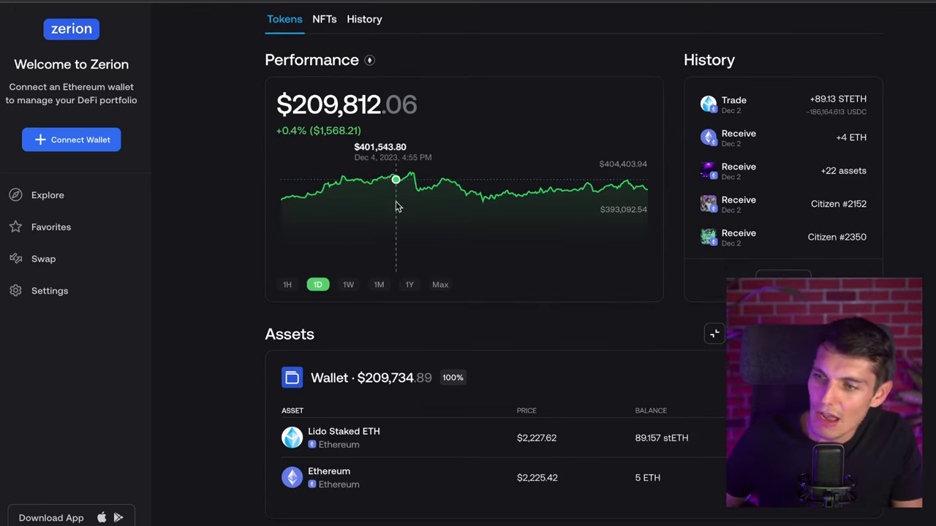
scroll(392, 224, "up", 4)
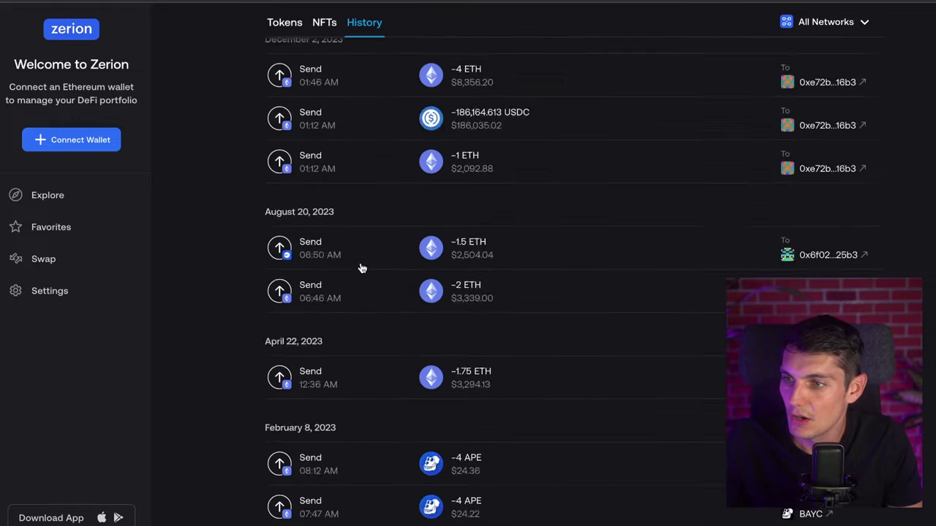
- Scroll the ET_Vault entity's $9,132.99 portfolio and Balances History on Arkham
scroll(576, 275, "down", 4)
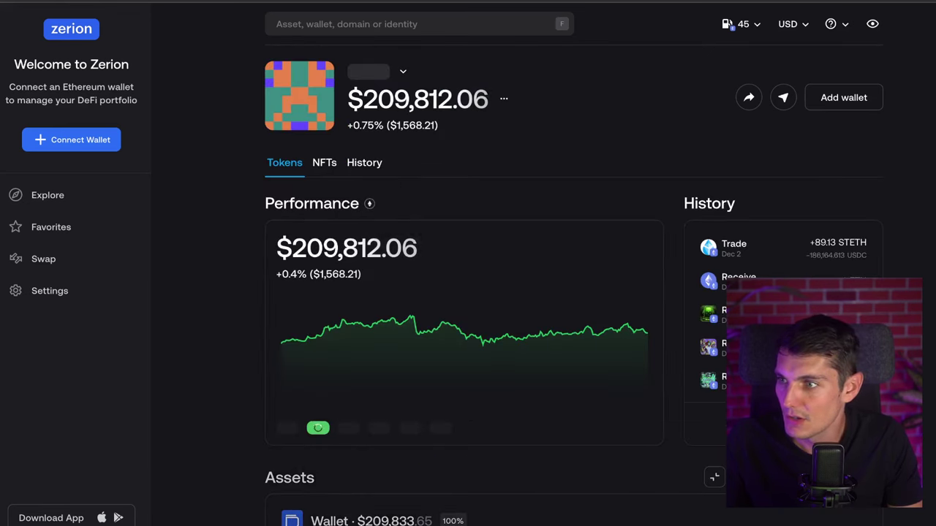
- Open the wallet's History and remove the Send filter to reveal the December 2, 2023 swap
scroll(413, 218, "down", 2)
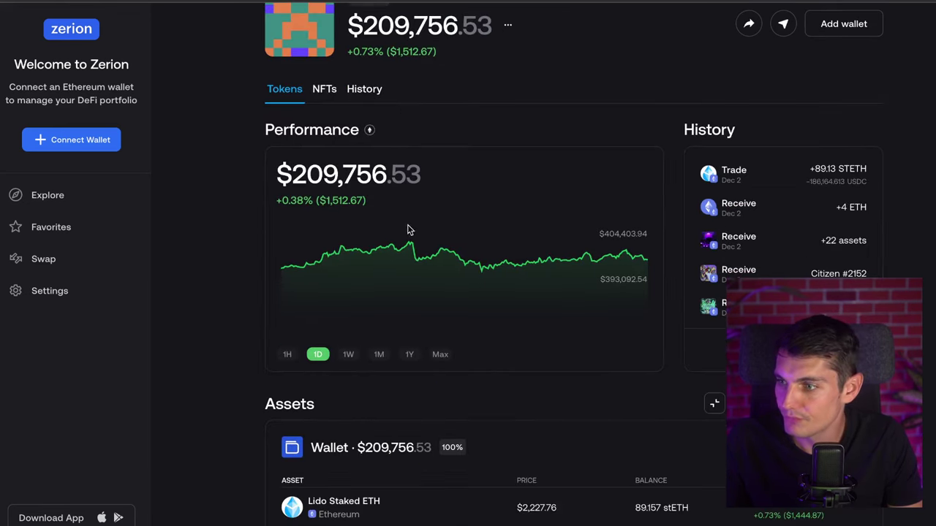
left_click(380, 88)
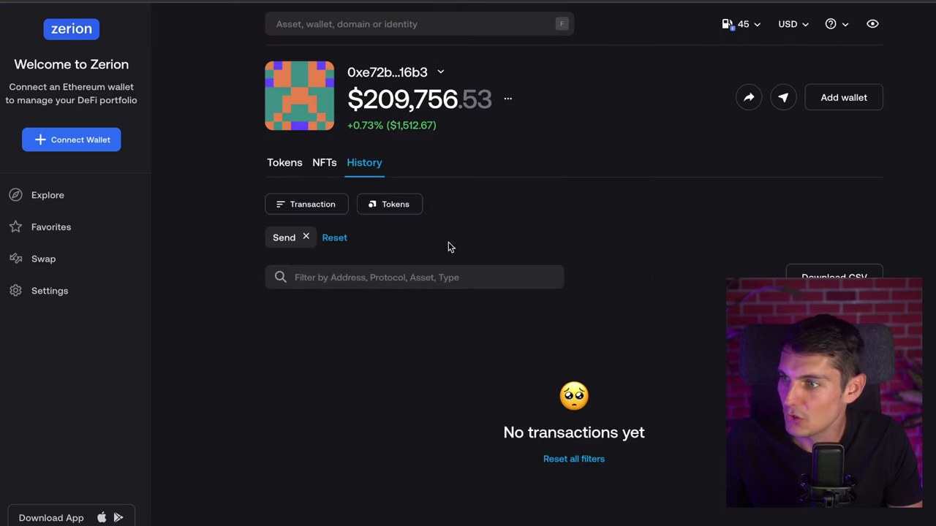
left_click(322, 239)
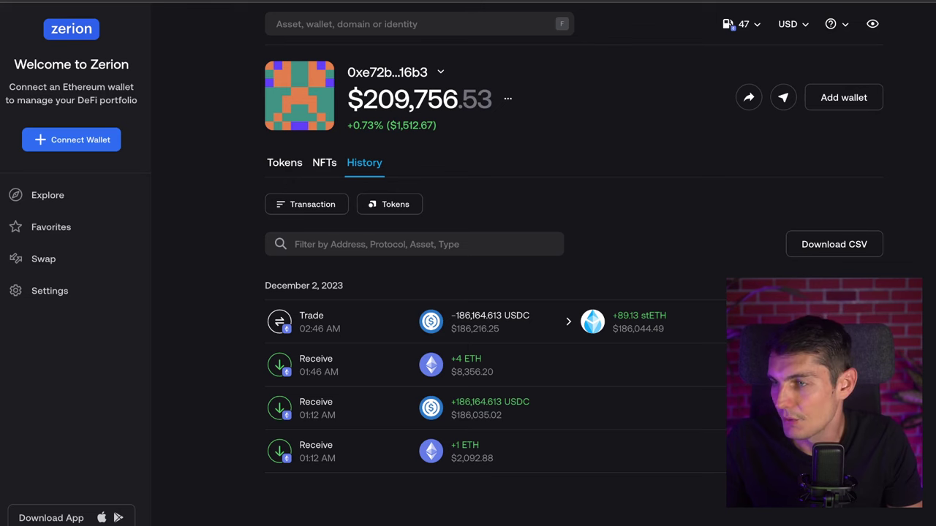
- Scroll the wallet's outgoing sends back to January 1, 2023, reviewing each recipient
scroll(632, 340, "down", 5)
scroll(643, 255, "up", 3)
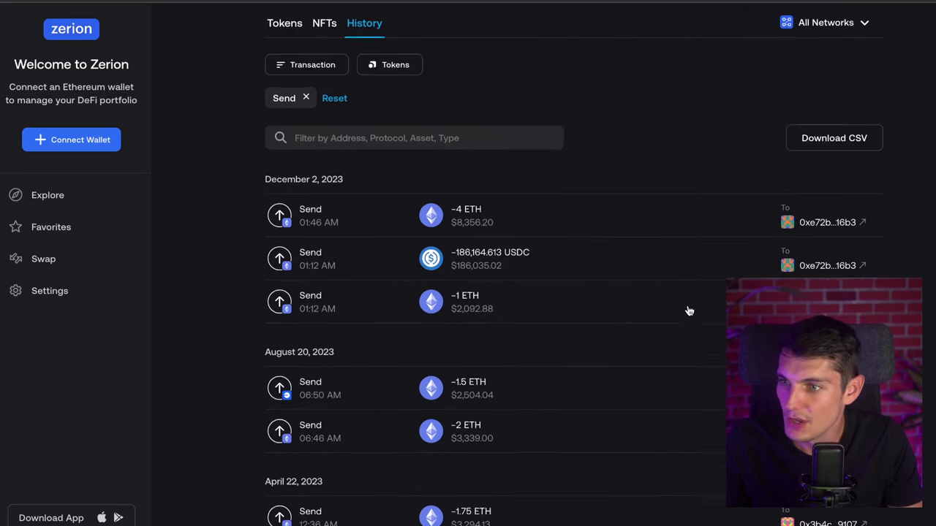
scroll(687, 310, "down", 3)
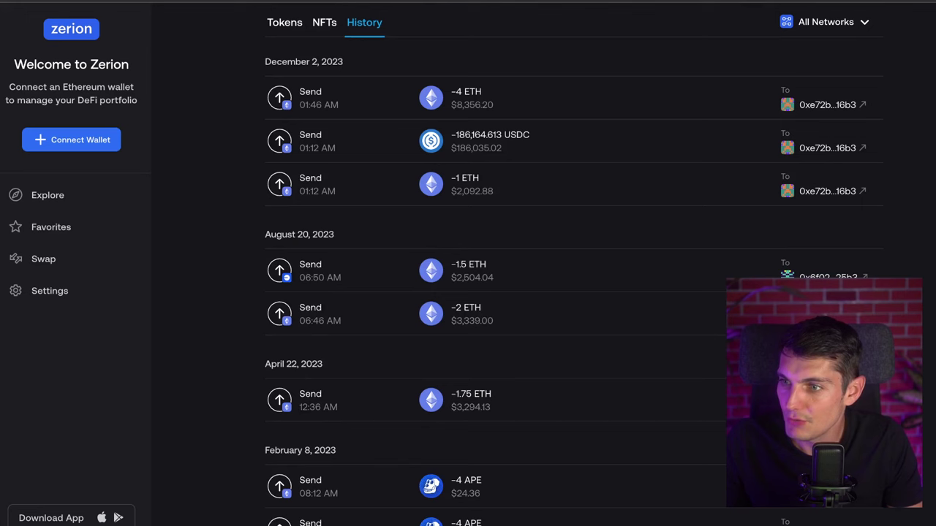
scroll(695, 329, "down", 2)
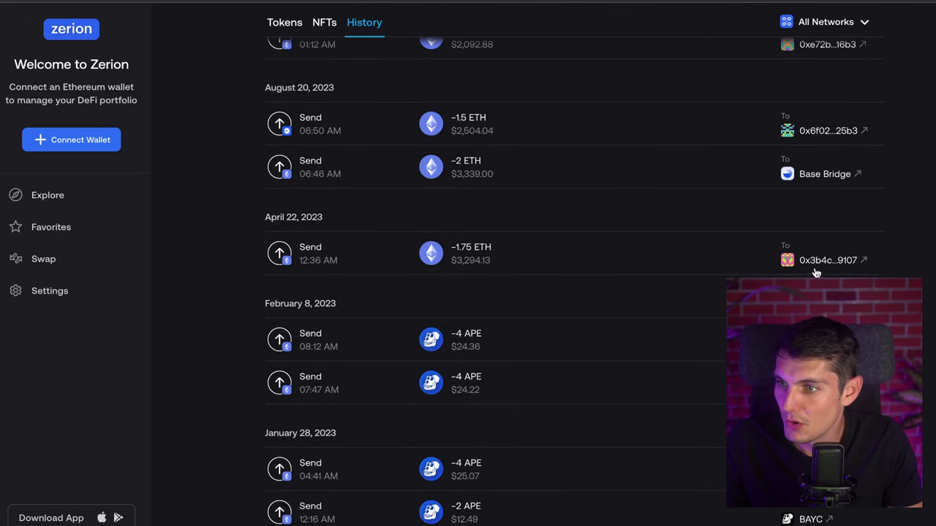
scroll(816, 266, "down", 3)
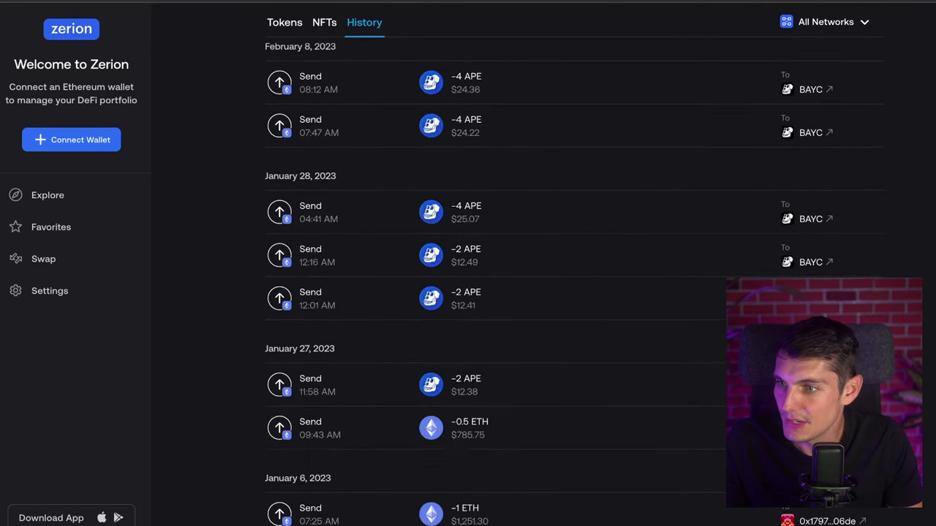
scroll(760, 253, "down", 1)
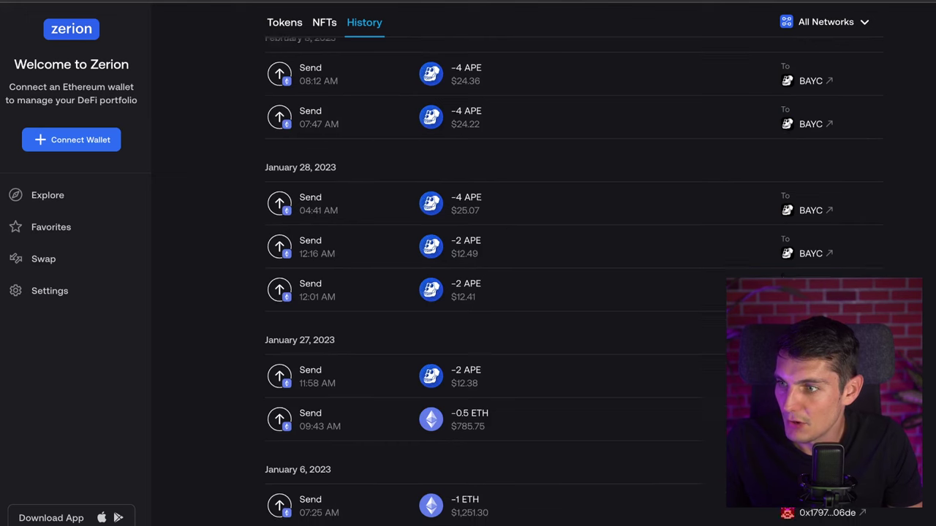
scroll(470, 385, "down", 1)
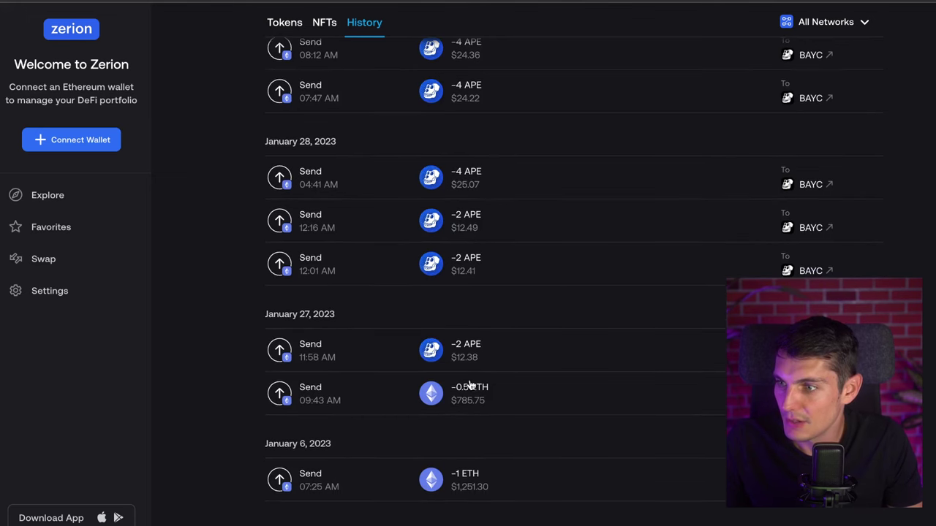
scroll(472, 197, "up", 2)
scroll(526, 219, "down", 4)
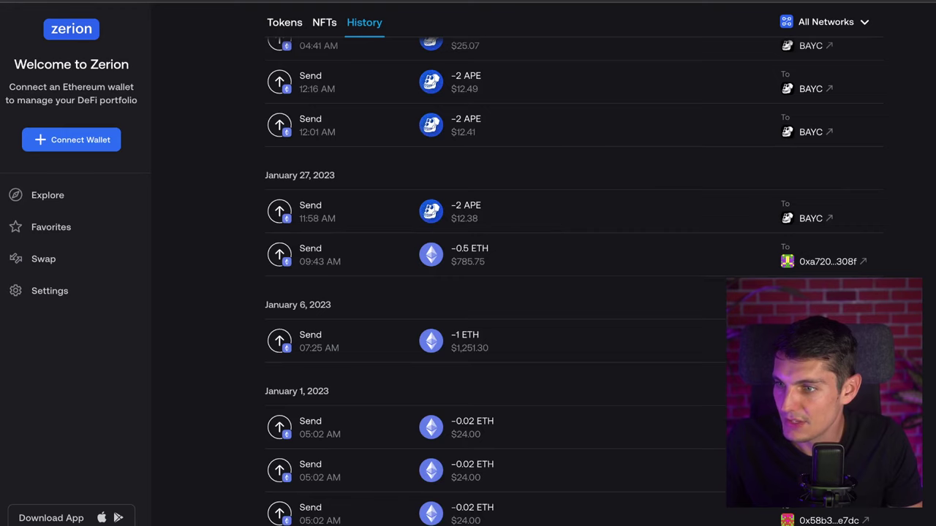
scroll(812, 251, "down", 10)
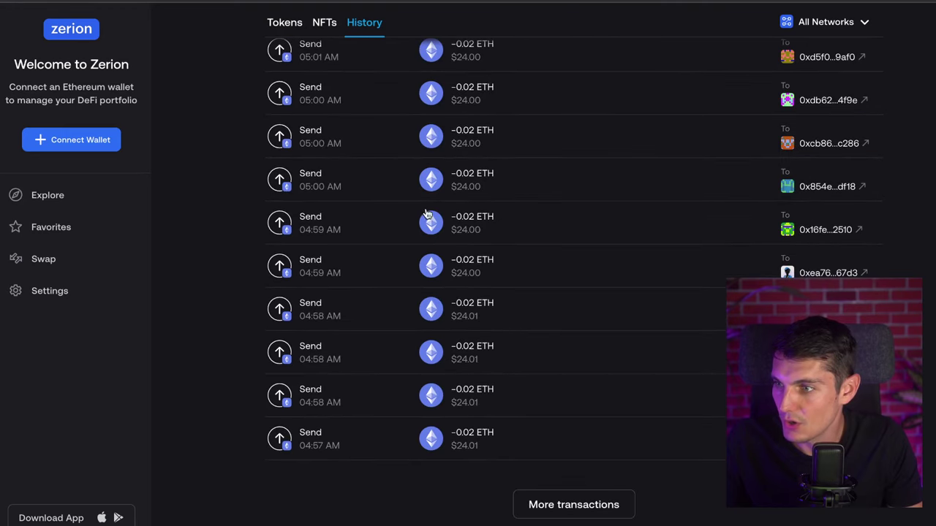
scroll(413, 216, "up", 3)
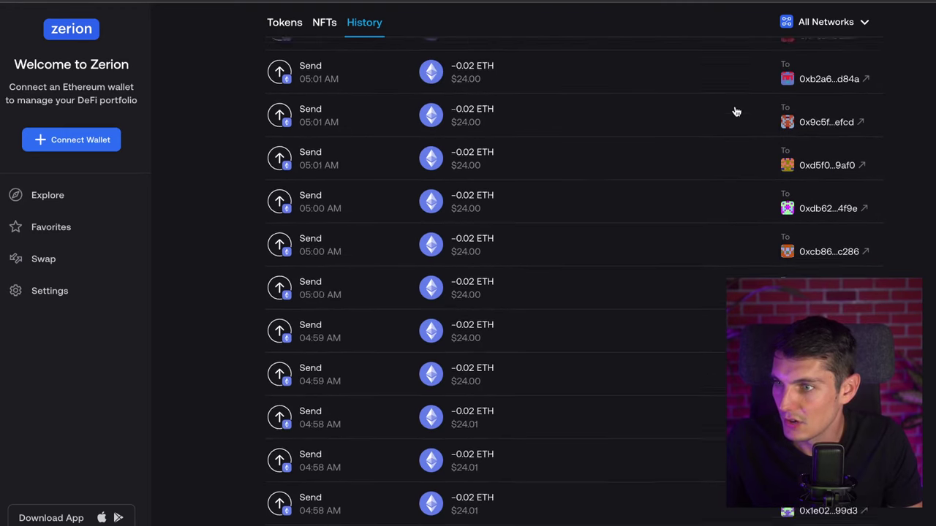
scroll(299, 153, "up", 3)
scroll(302, 153, "up", 5)
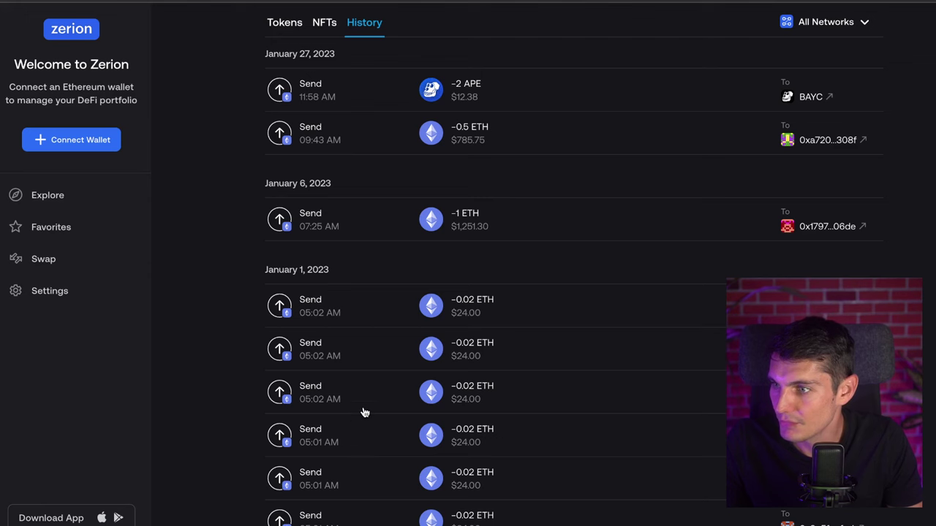
scroll(375, 395, "down", 10)
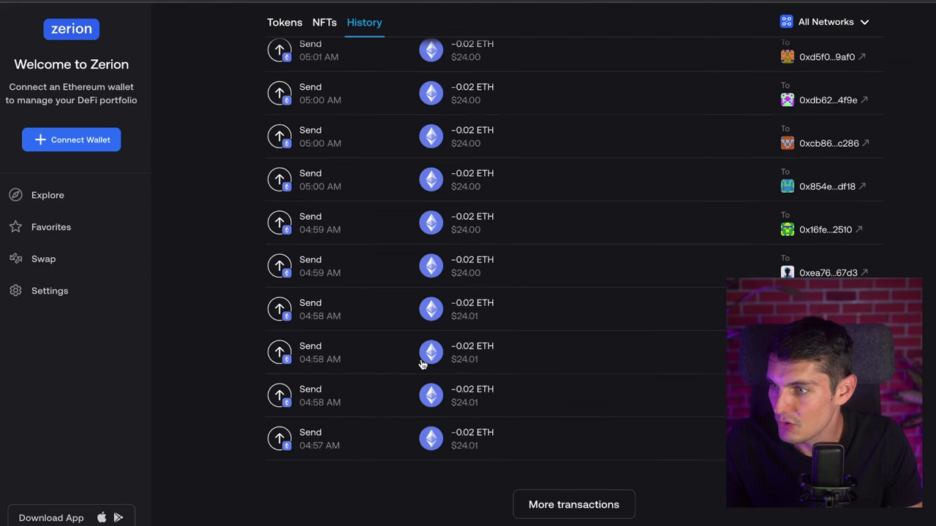
scroll(533, 330, "up", 5)
scroll(539, 326, "down", 5)
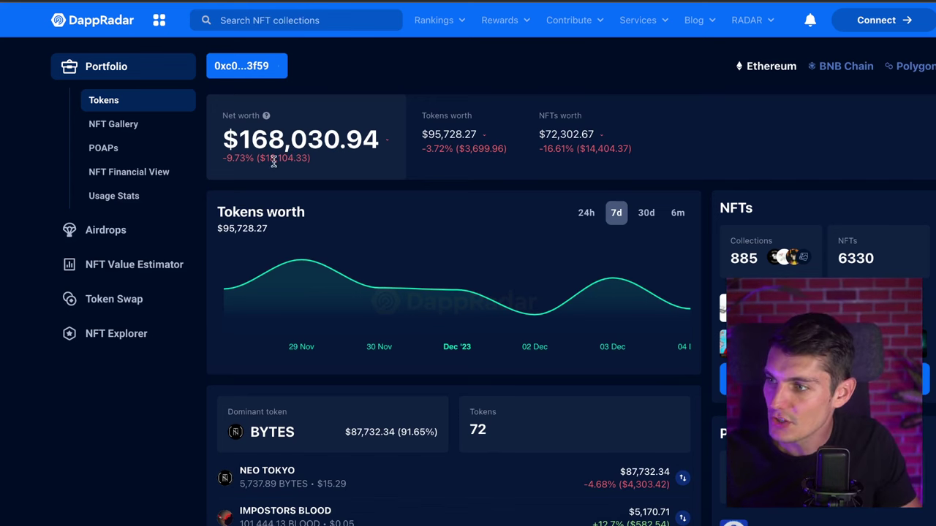
- Scroll the $168,030.94 DappRadar portfolio and select NEO TOKYO, the dominant BYTES holding
scroll(247, 344, "down", 1)
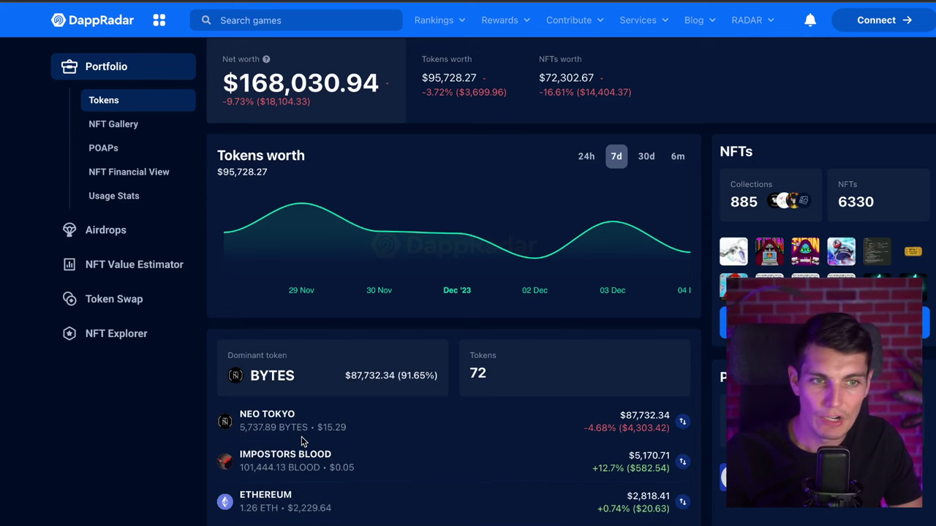
scroll(301, 437, "up", 1)
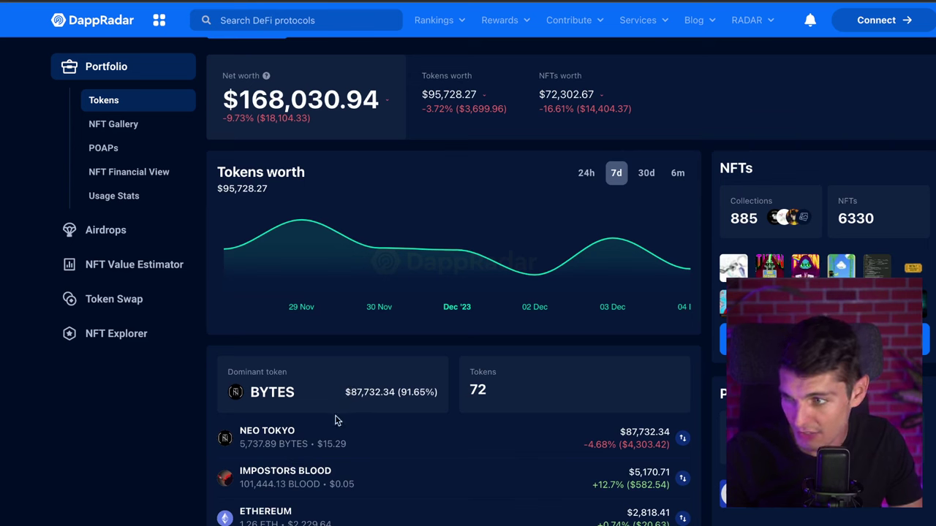
double_click(278, 431)
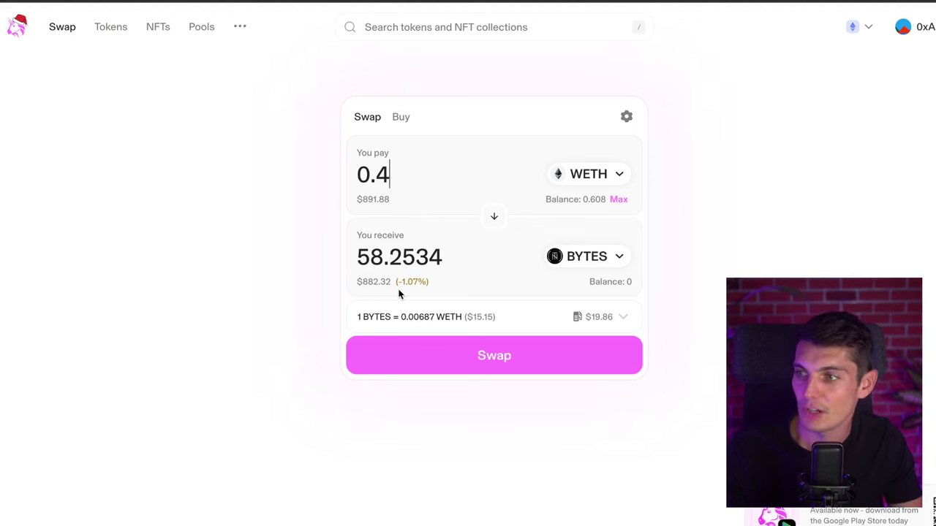
- Change the WETH pay amount from 0.4 to 0.2, lowering the quote to 29.1374 BYTES
key("BackSpace")
type("2")
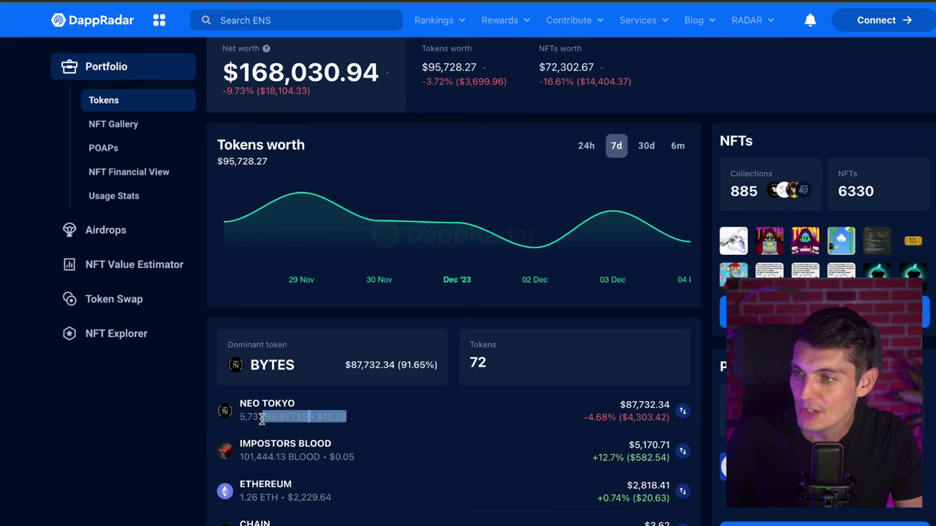
- Clear the BYTES balance selection and read the $342.67k tokens worth for 29 Nov on the chart
left_click_drag(268, 426, 248, 368)
left_click(253, 397)
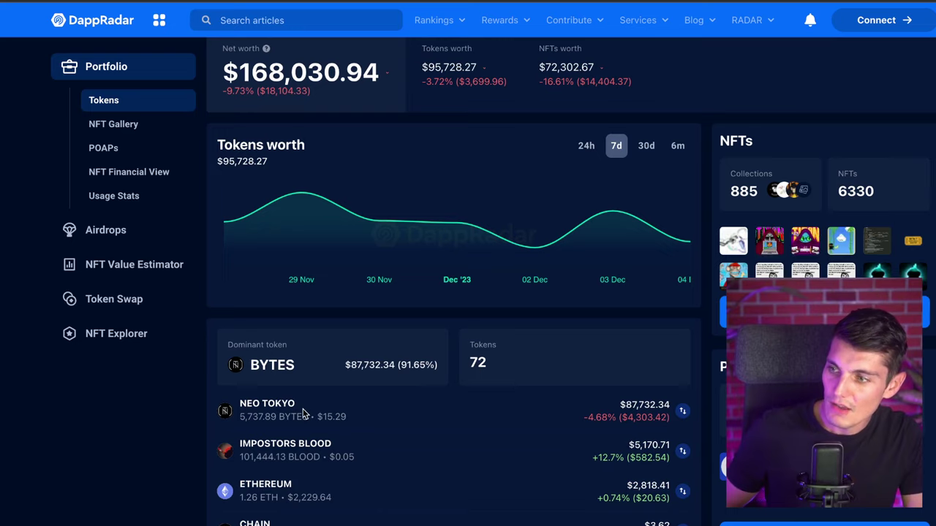
scroll(303, 414, "up", 1)
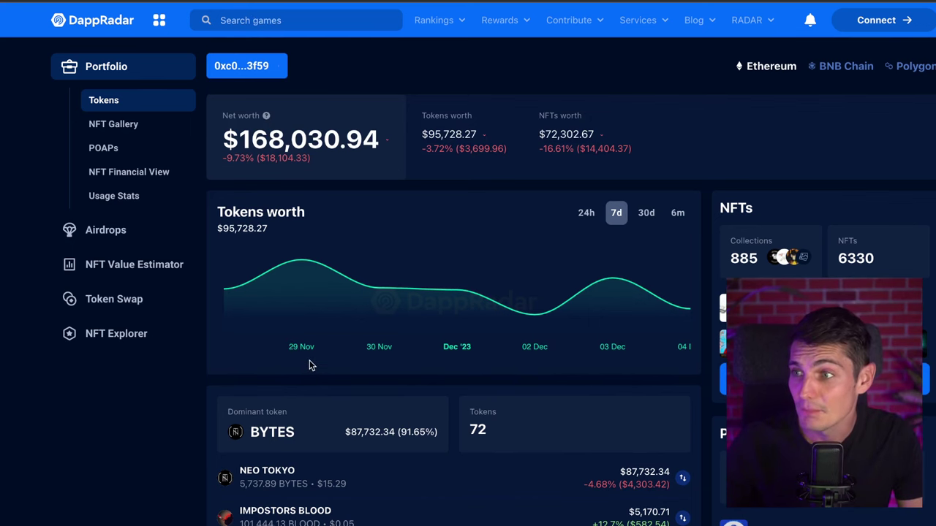
mouse_move(319, 300)
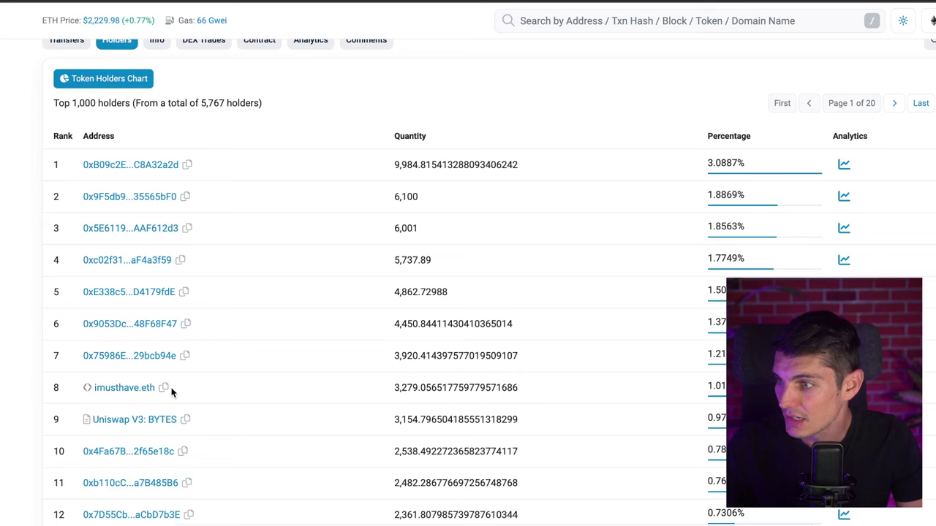
- Scroll between the BYTES overview and holders table, where the vault ranks 4th with 5,737.89 BYTES
scroll(172, 391, "down", 1)
scroll(180, 193, "up", 5)
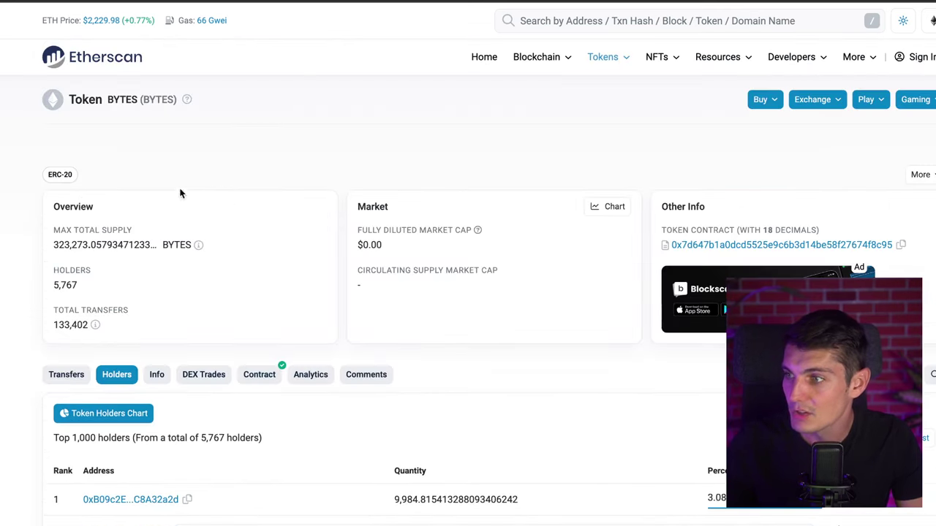
scroll(125, 234, "down", 1)
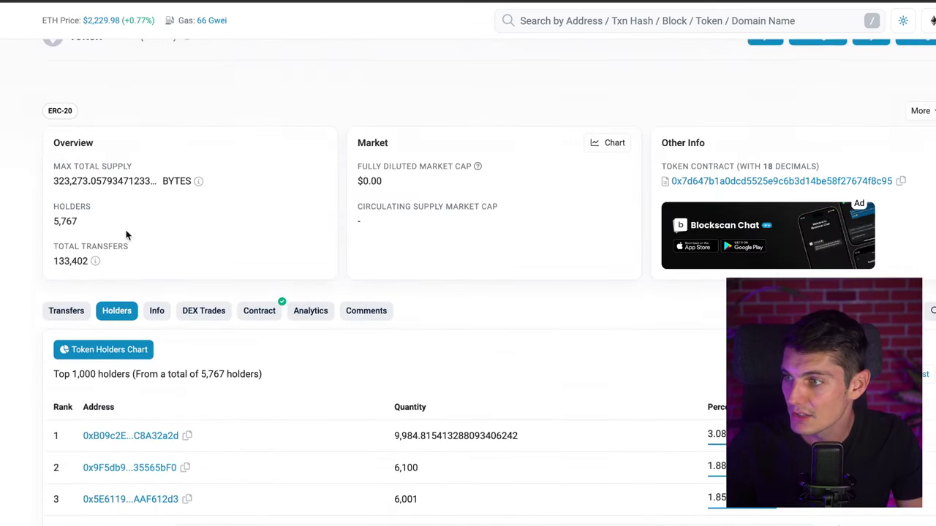
scroll(125, 234, "up", 1)
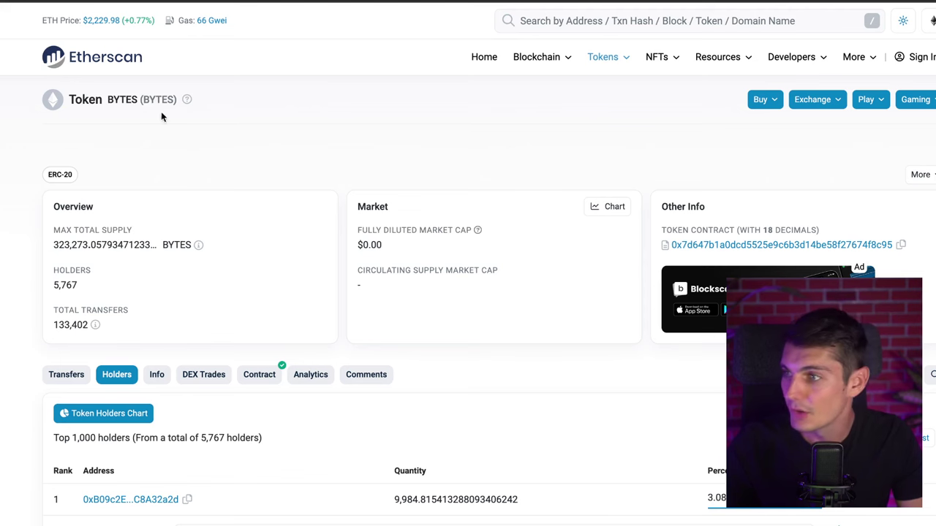
scroll(165, 128, "down", 1)
scroll(167, 172, "down", 5)
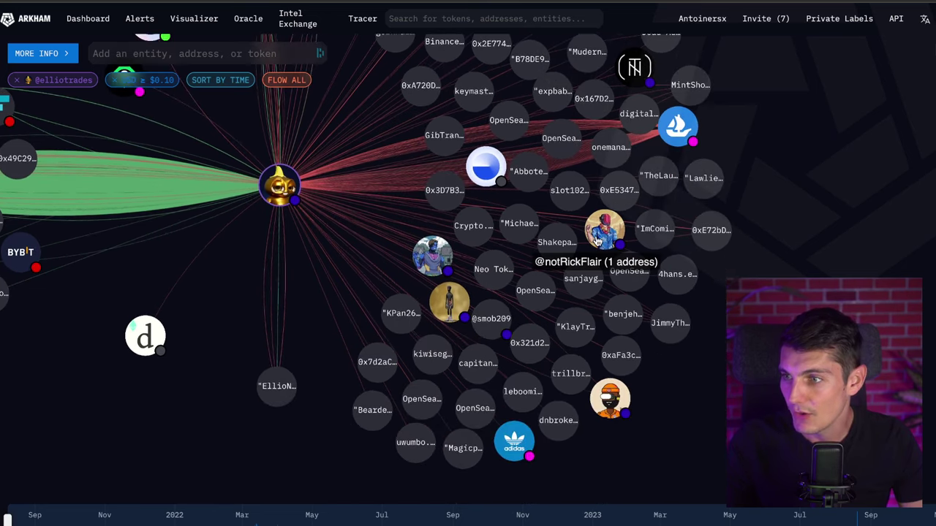
left_click_drag(596, 235, 319, 469)
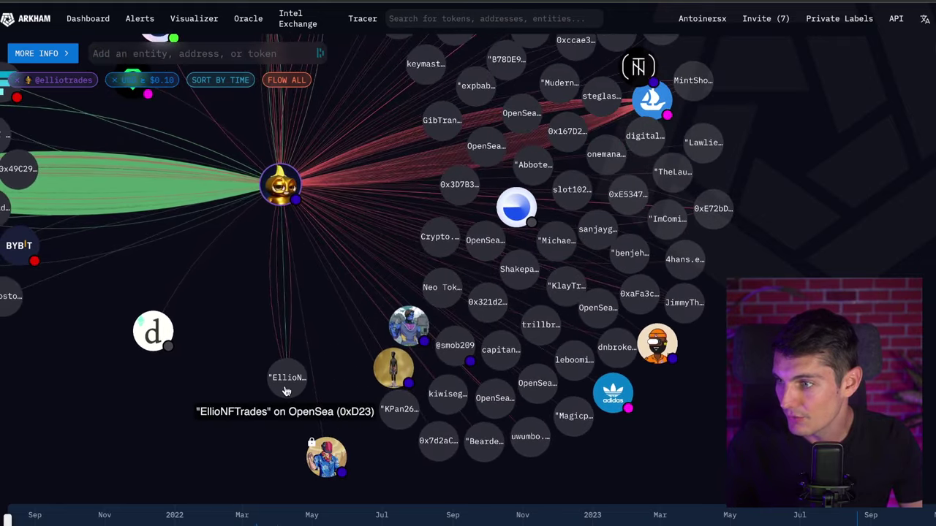
left_click(231, 403)
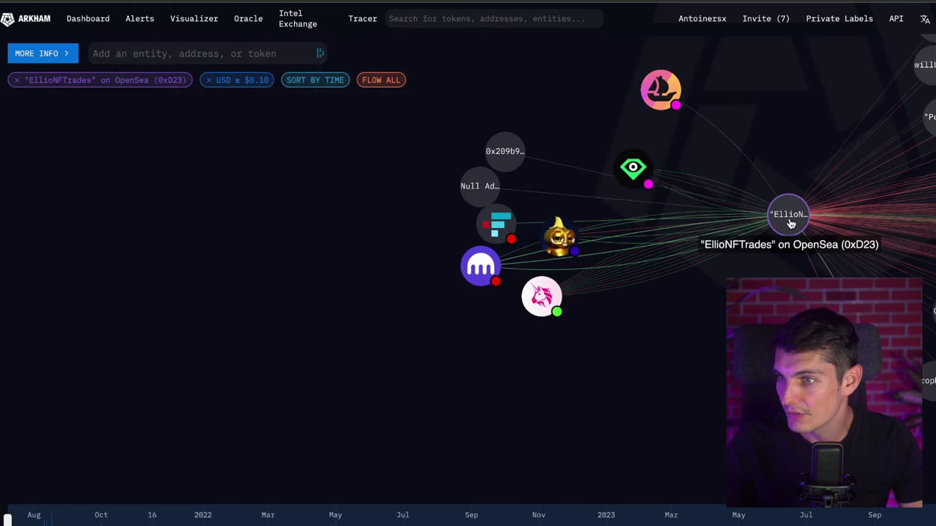
left_click(789, 215)
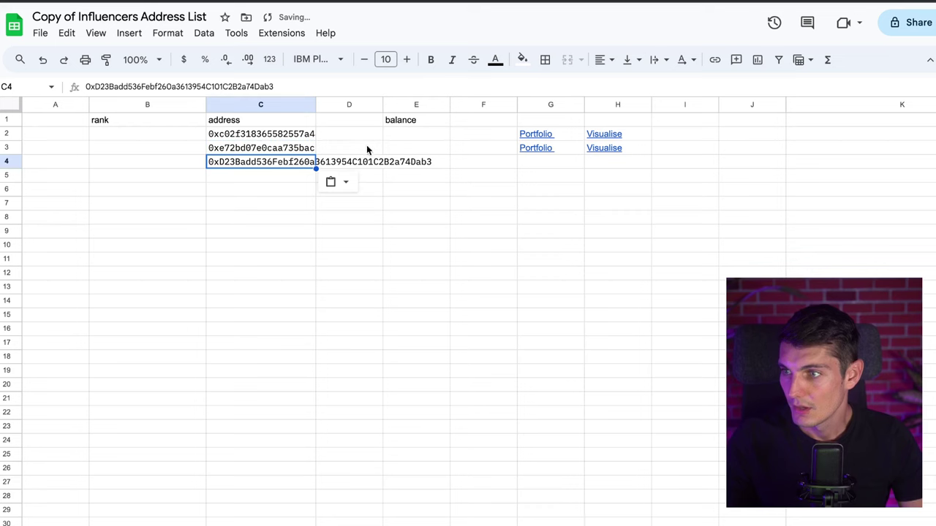
- Select cell D3, then the D2:H3 range holding the Portfolio and Visualise links
left_click(368, 151)
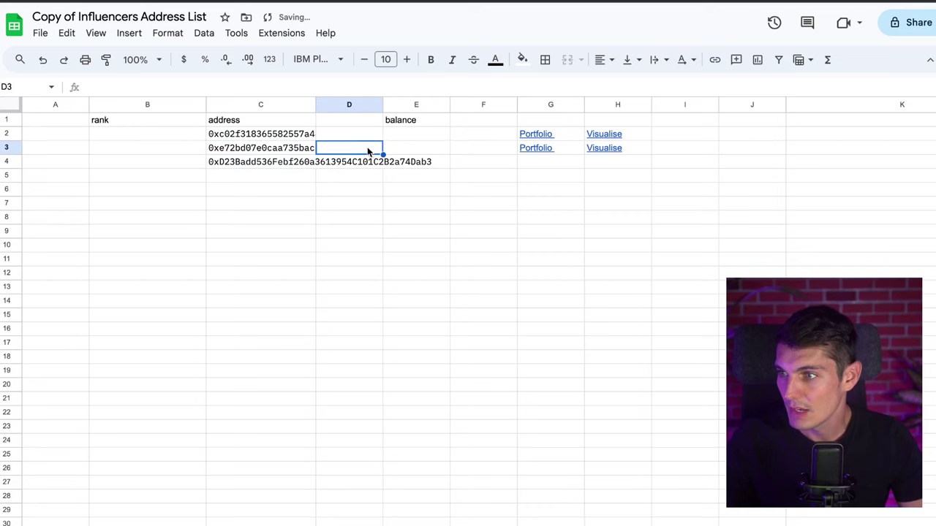
left_click_drag(369, 136, 622, 150)
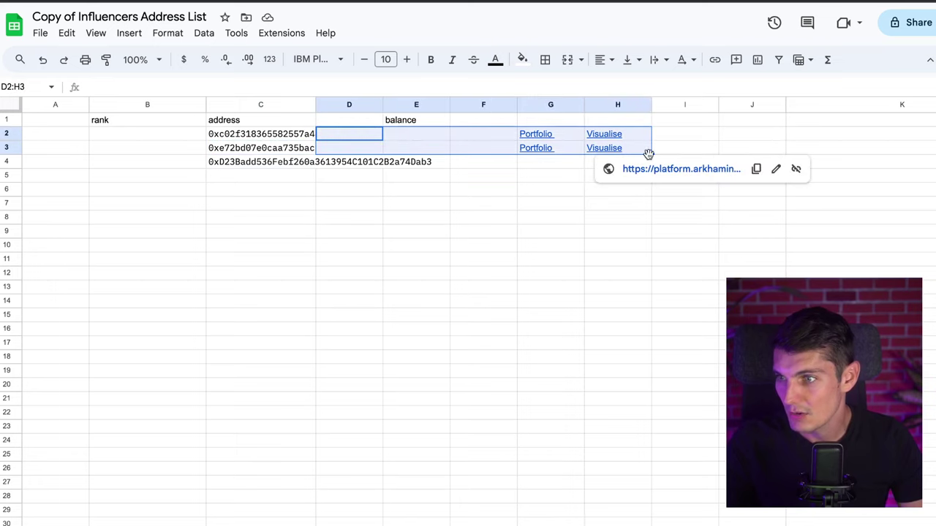